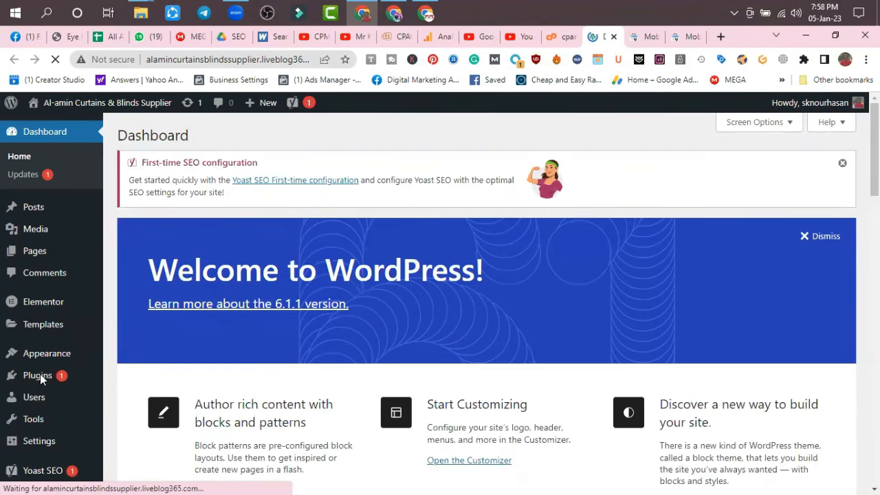
- Find the "WP-Optimize – Cache, Clean, Compress." plugin in the plugin directory, install it and activate it
mouse_move(39, 374)
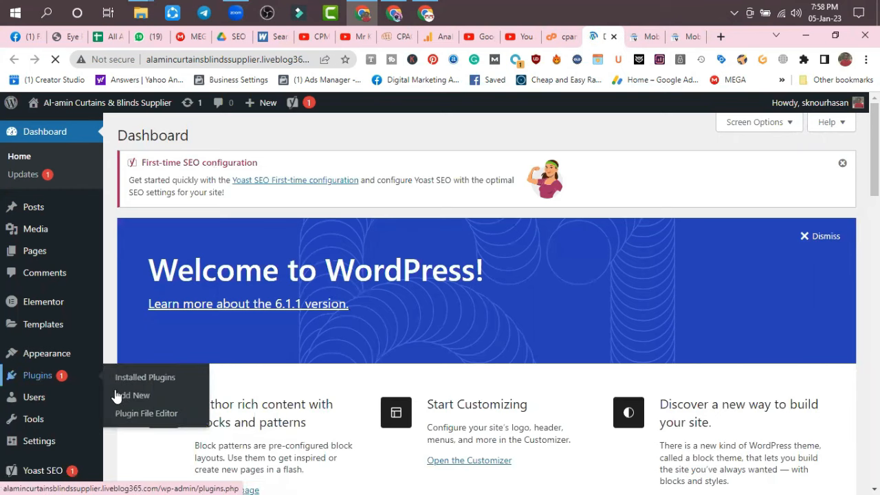
click(132, 393)
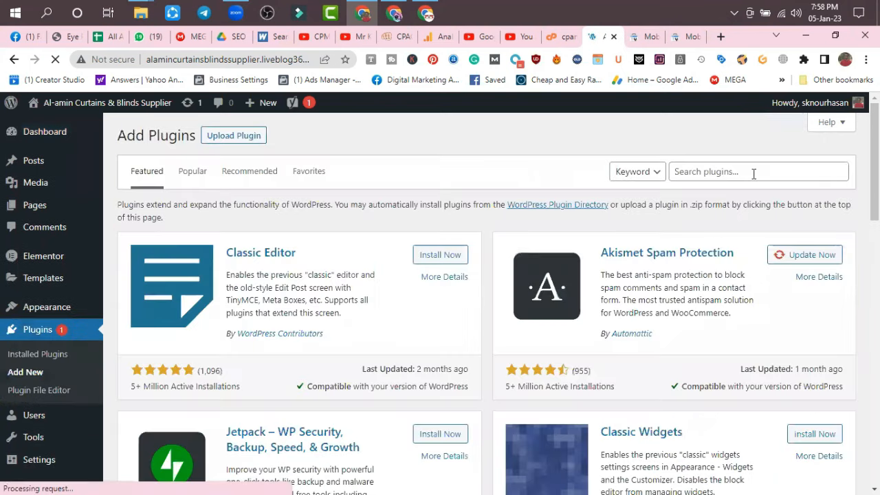
click(753, 174)
text(WP-Optimize – Cache, Clean, Compress.)
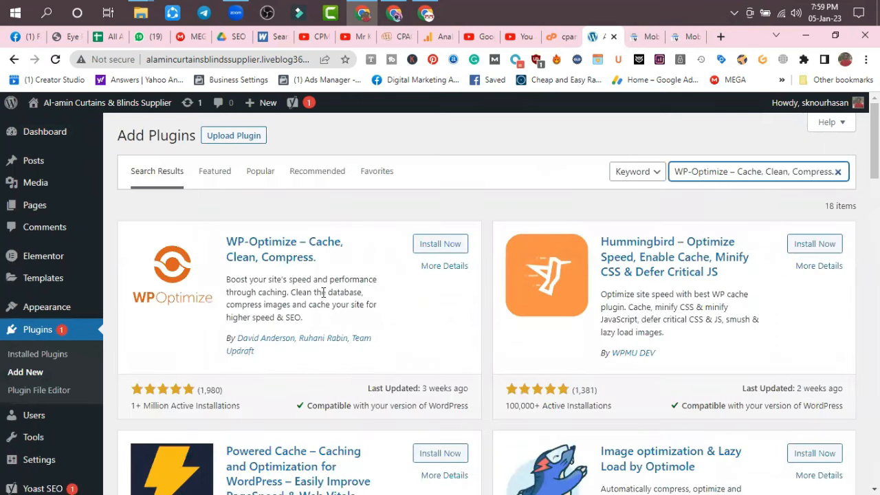
click(452, 246)
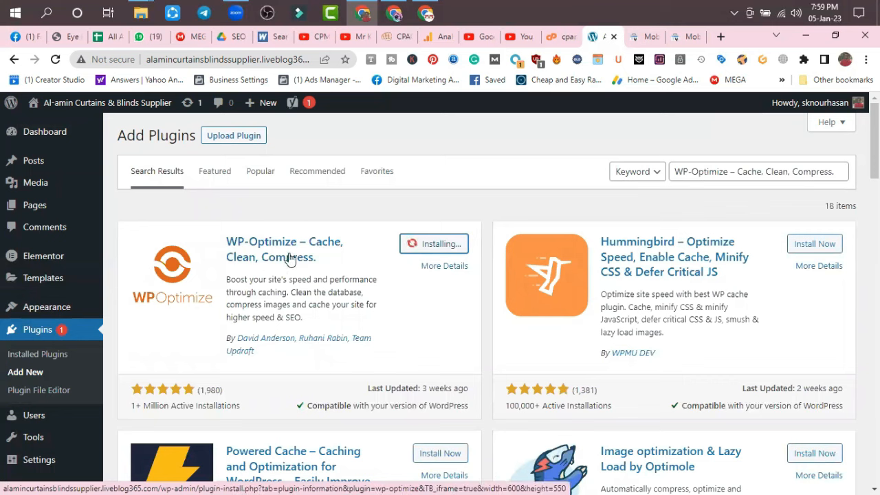
click(447, 249)
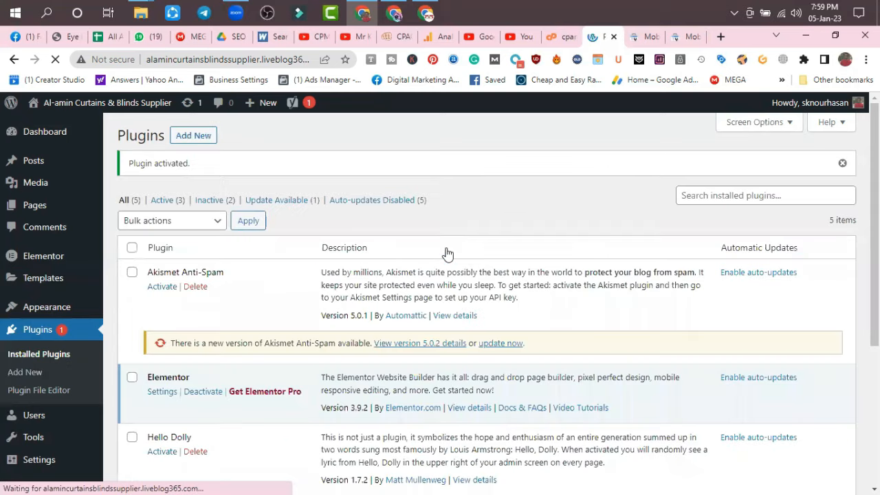
- Open WP-Optimize's database optimizations from the installed plugins and exclude "Clean all post revisions"
scroll(267, 320, down, 5)
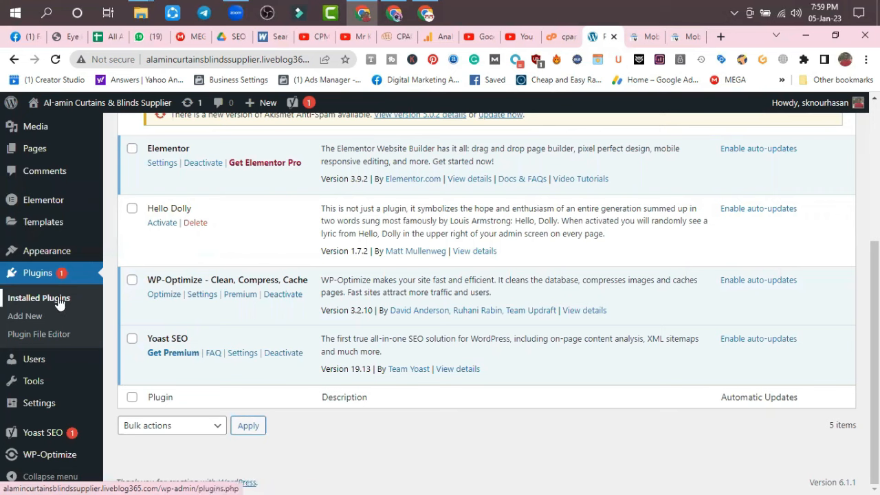
click(169, 301)
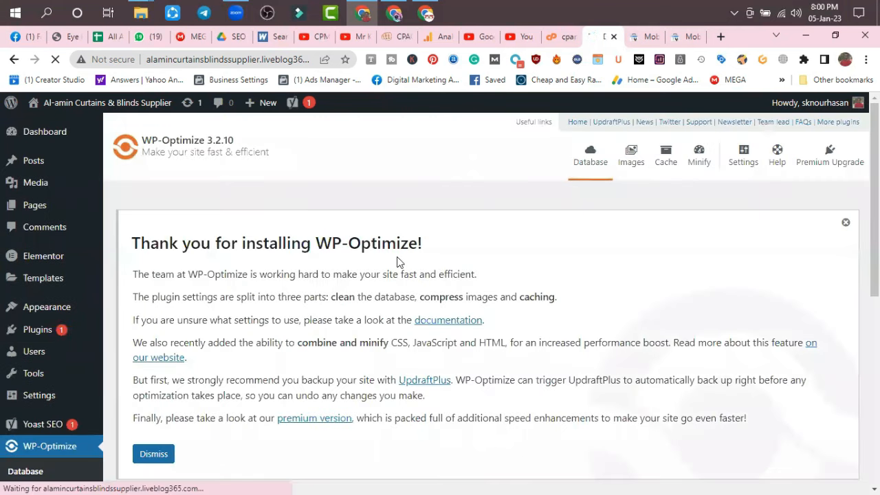
scroll(275, 275, down, 2)
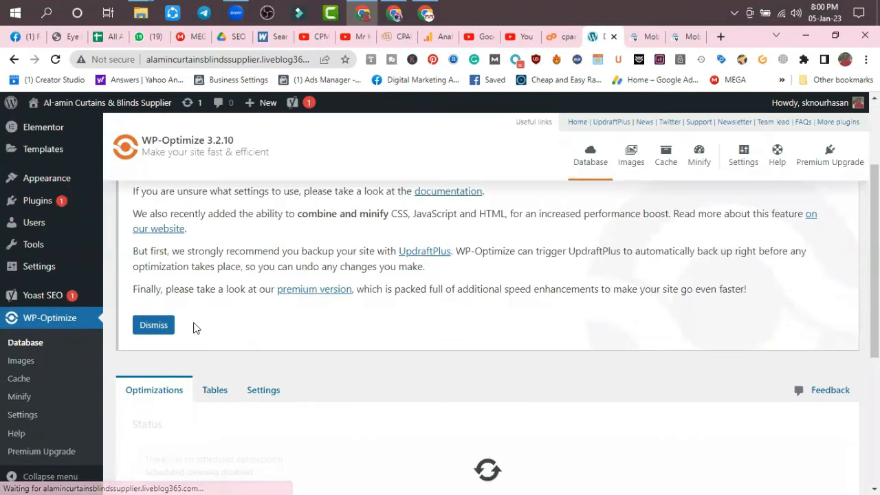
scroll(207, 303, down, 1)
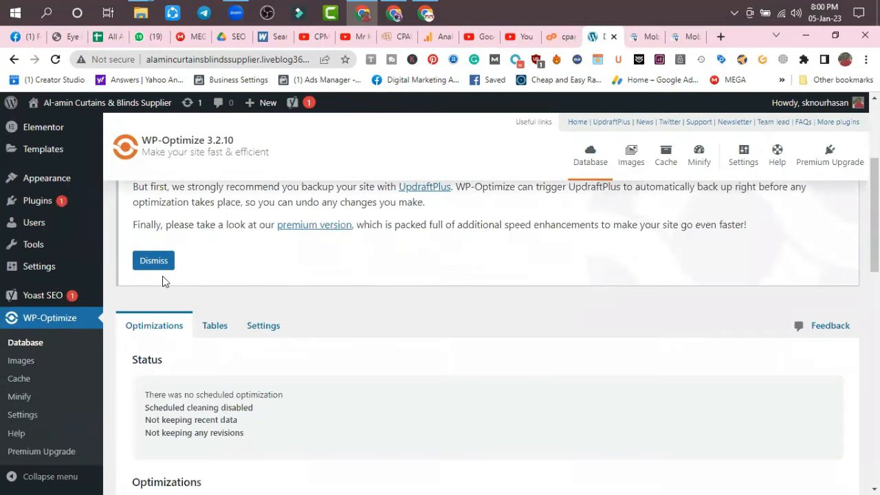
scroll(162, 275, down, 3)
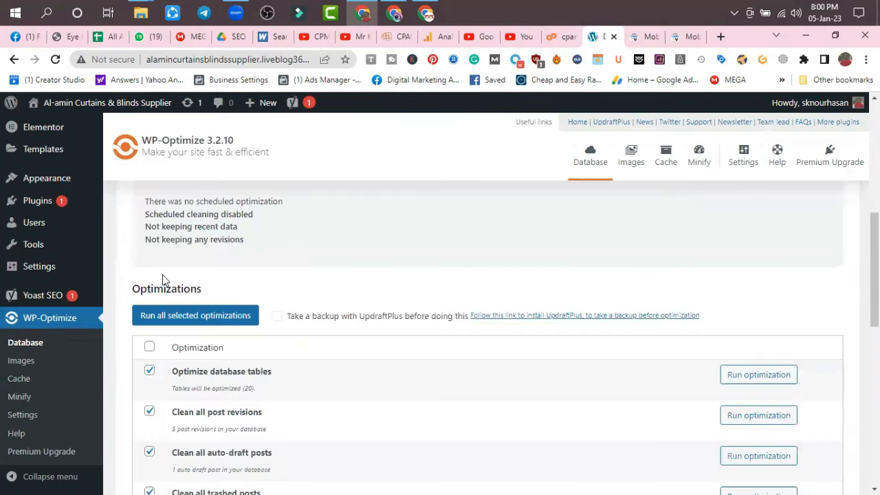
scroll(163, 275, down, 1)
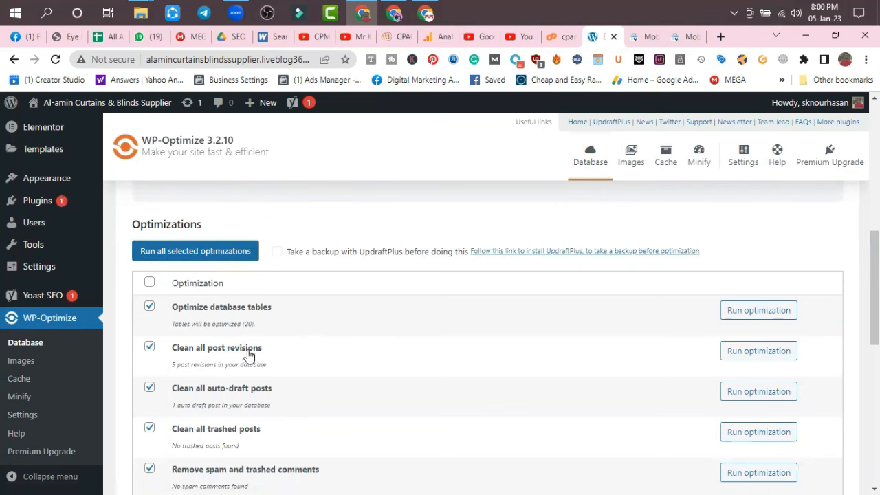
click(150, 347)
- Include removal of expired transient options, pingbacks and trackbacks in the database optimizations
scroll(149, 347, down, 1)
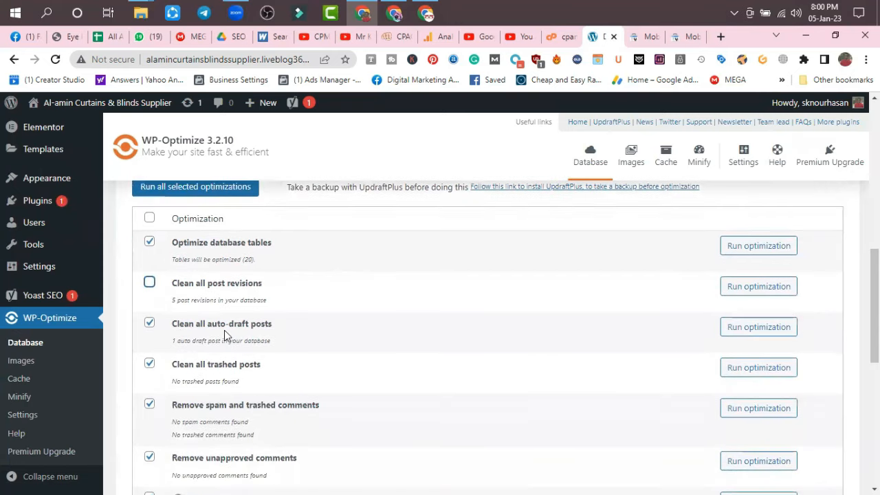
scroll(224, 365, down, 1)
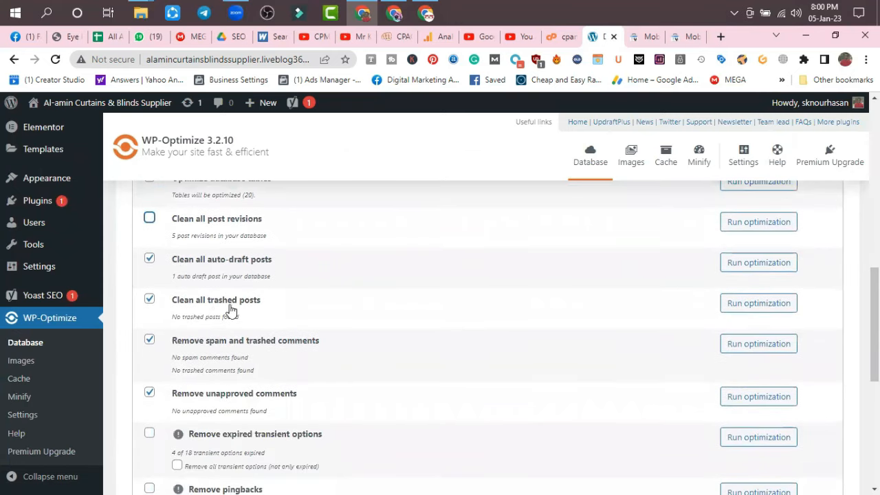
scroll(202, 330, down, 1)
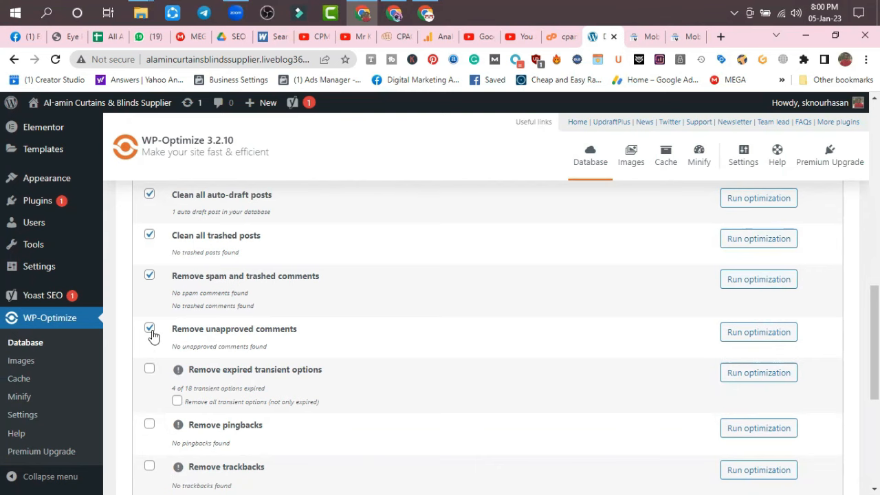
scroll(153, 336, down, 1)
click(151, 306)
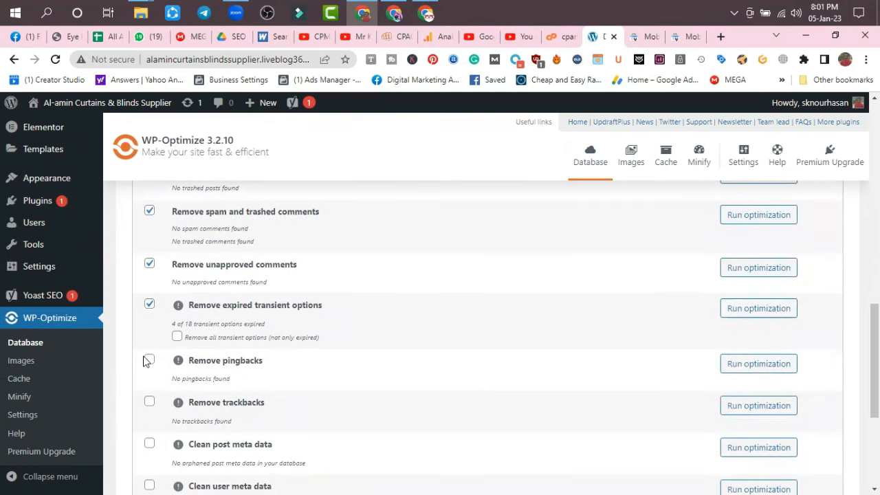
click(149, 402)
click(149, 360)
- Include cleaning of post, user and comment meta data and orphaned relationship data in the optimizations
scroll(169, 371, down, 1)
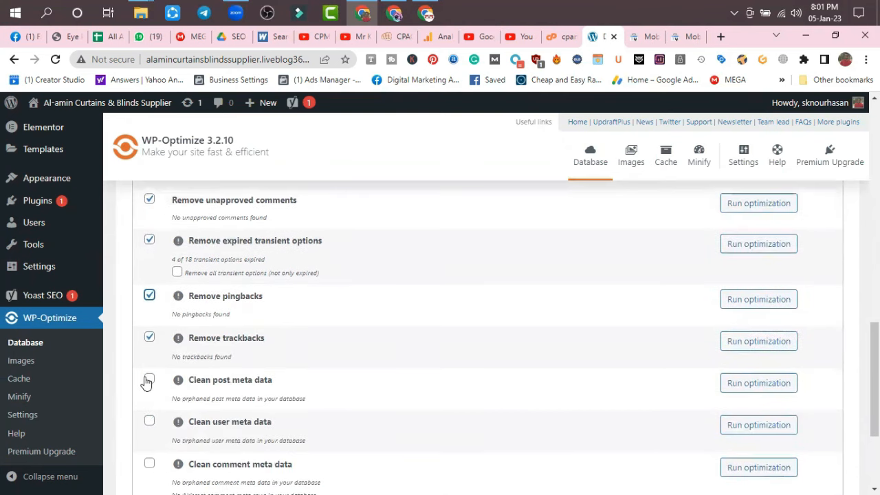
click(149, 379)
scroll(272, 387, down, 1)
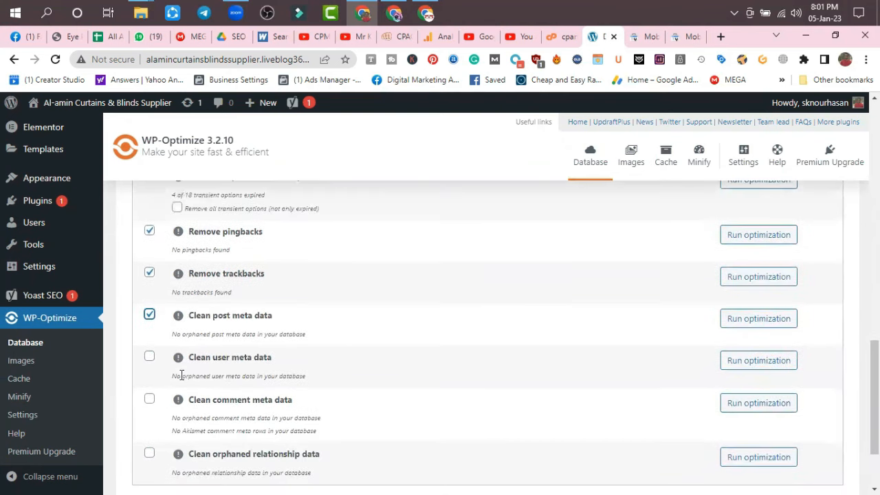
click(149, 359)
scroll(218, 359, down, 1)
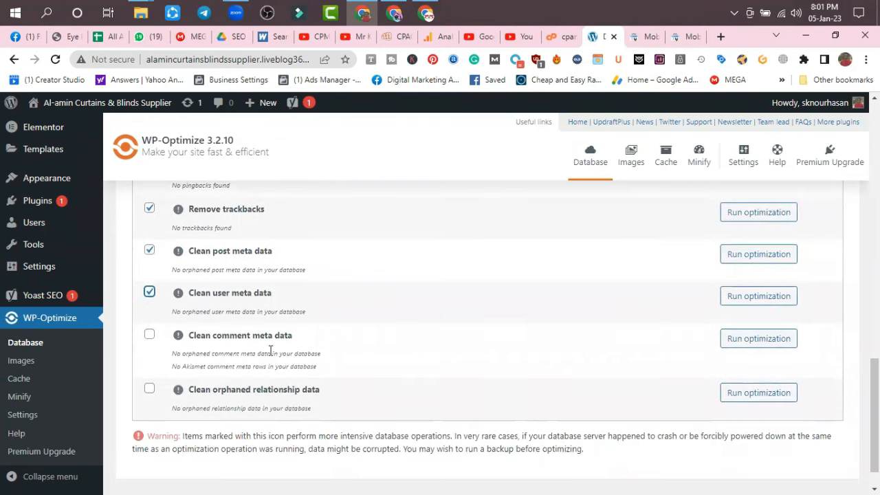
click(149, 335)
click(150, 389)
- Exclude "Clean post meta data", run all selected database optimizations and review the list of optimizations
scroll(149, 385, up, 2)
click(150, 380)
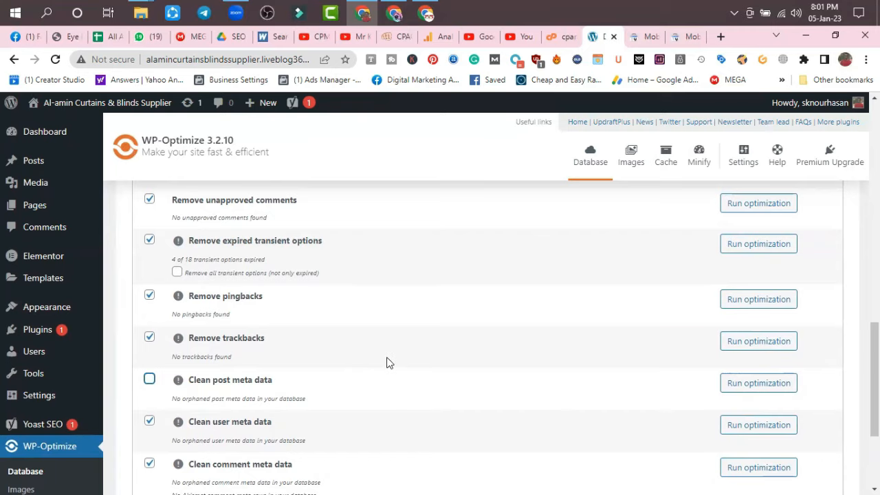
scroll(389, 363, up, 5)
scroll(387, 363, down, 2)
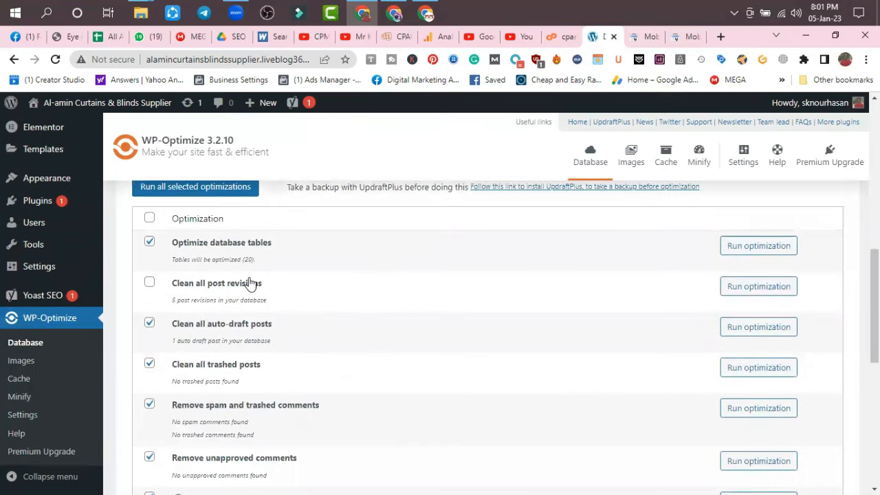
scroll(201, 376, up, 2)
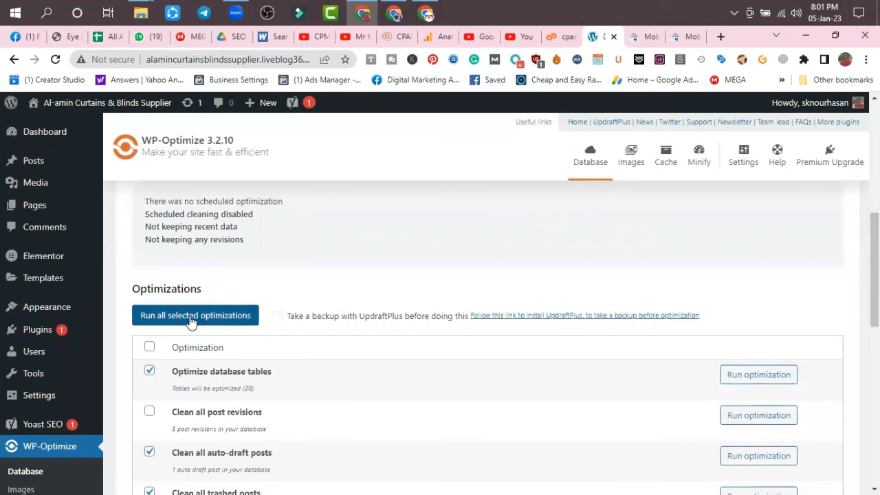
click(191, 317)
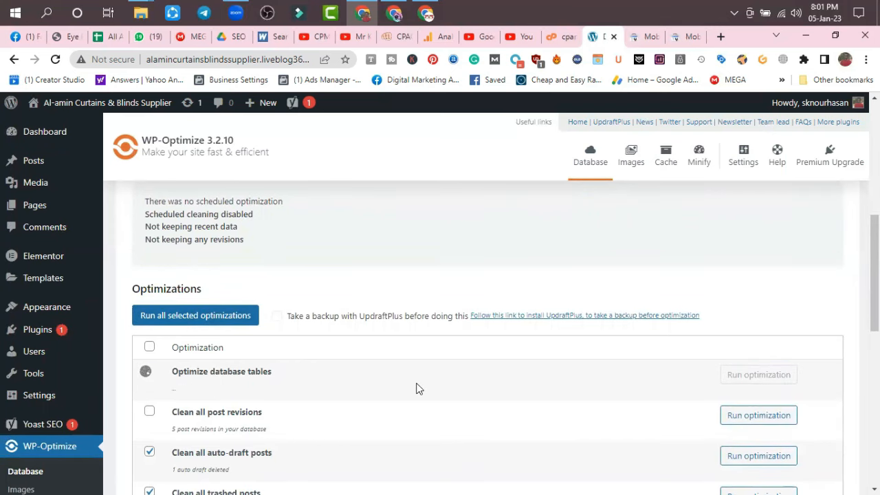
scroll(416, 389, down, 6)
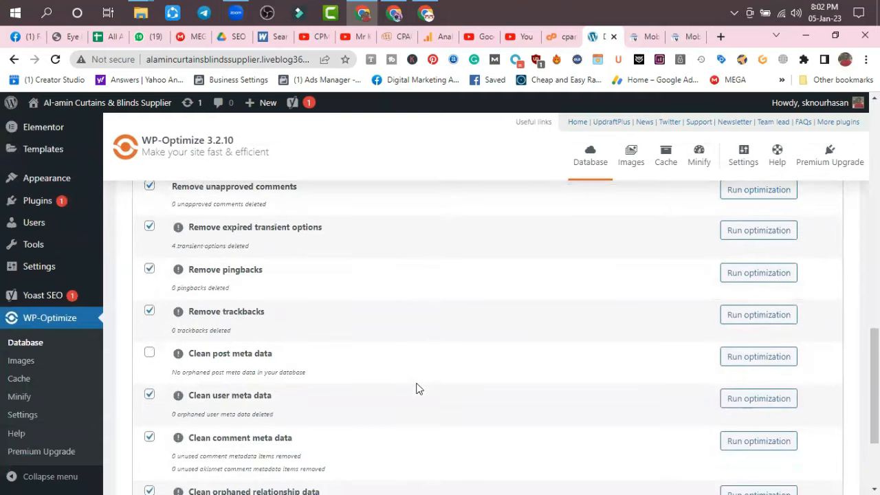
scroll(416, 390, down, 2)
scroll(417, 388, up, 8)
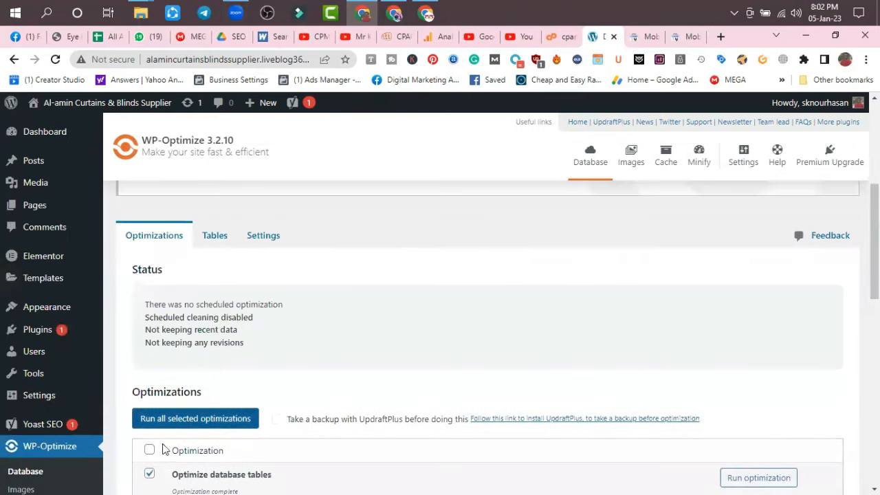
scroll(181, 466, down, 1)
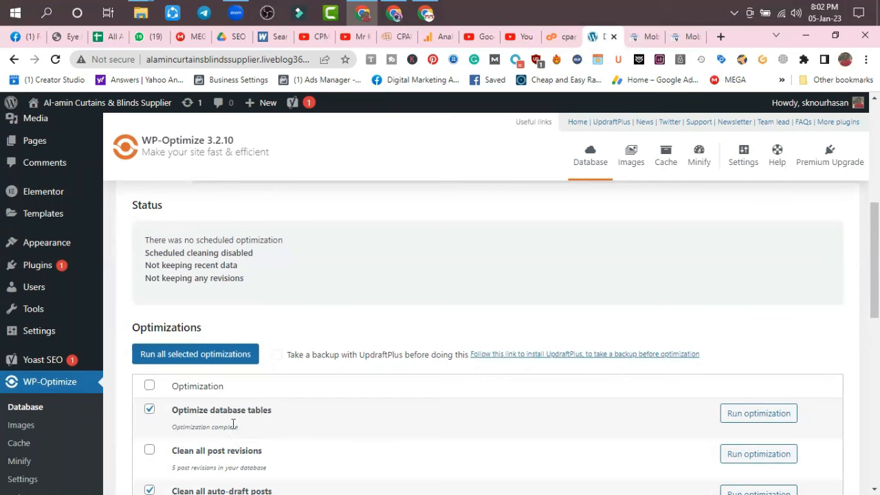
- Turn on automatic compression of newly-added images in WP-Optimize's image settings
click(631, 162)
scroll(199, 296, down, 6)
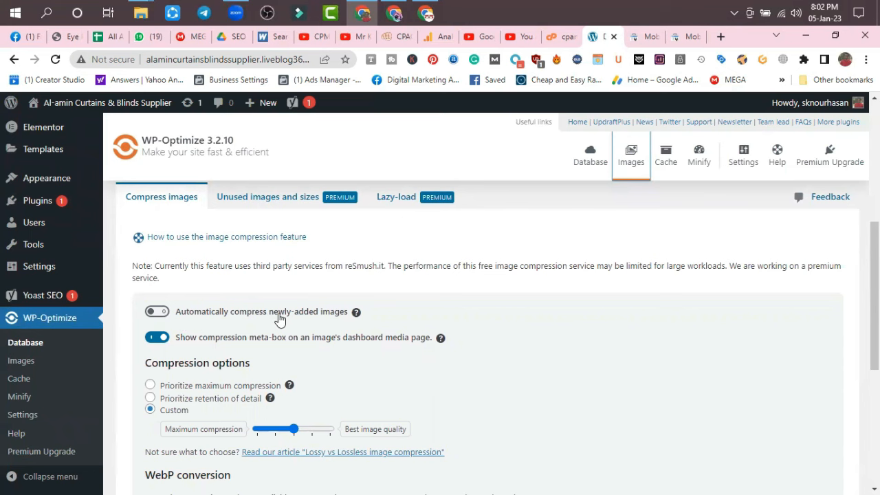
click(157, 311)
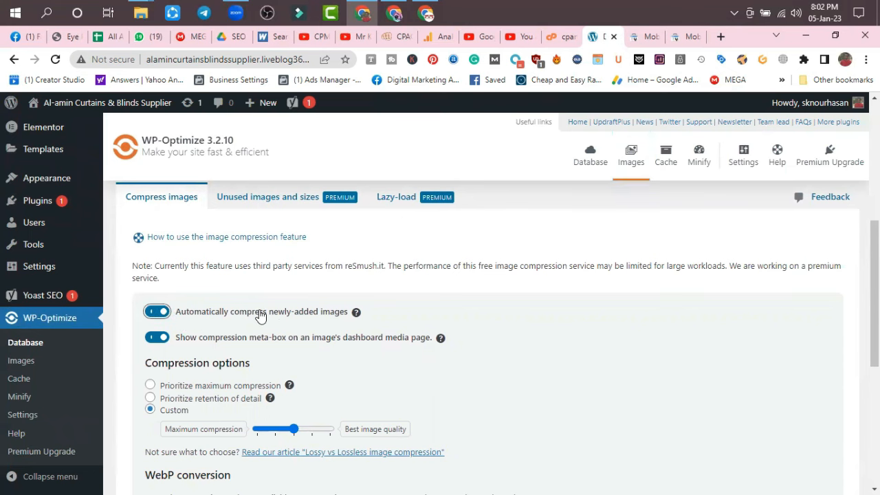
- Select all uncompressed images and compress them with the custom compression setting
scroll(255, 315, down, 1)
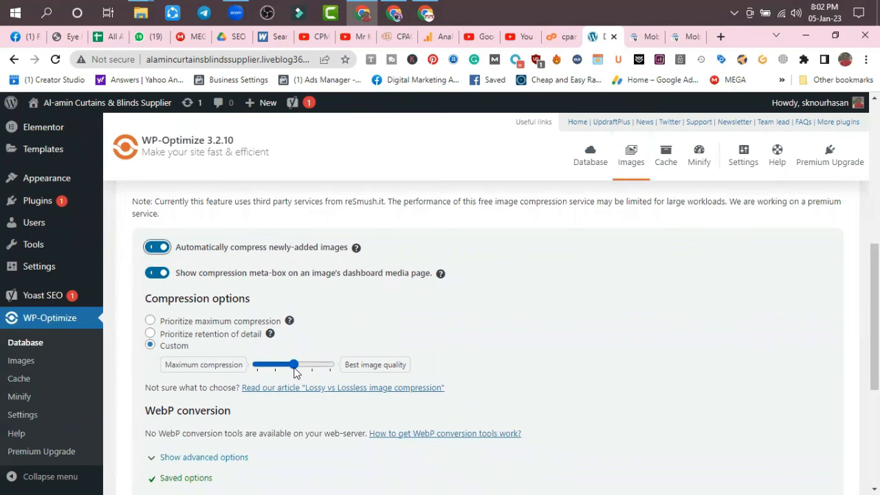
scroll(275, 344, down, 3)
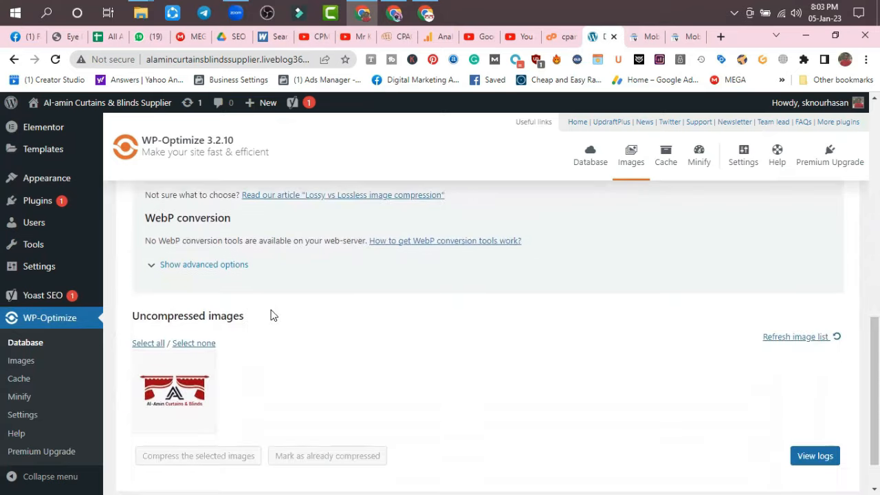
scroll(357, 357, down, 1)
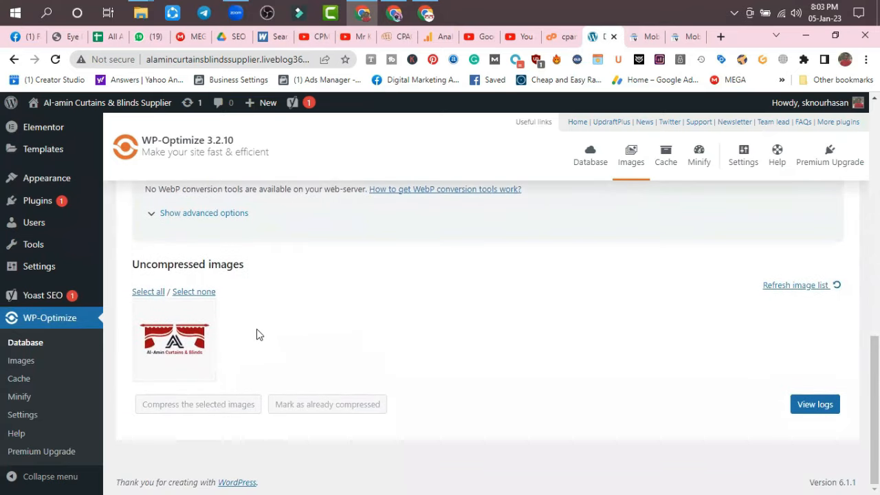
click(142, 292)
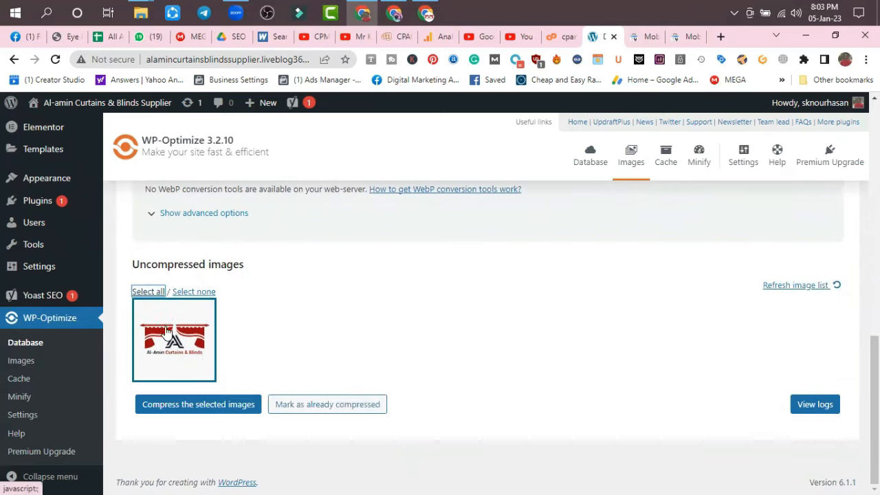
click(200, 413)
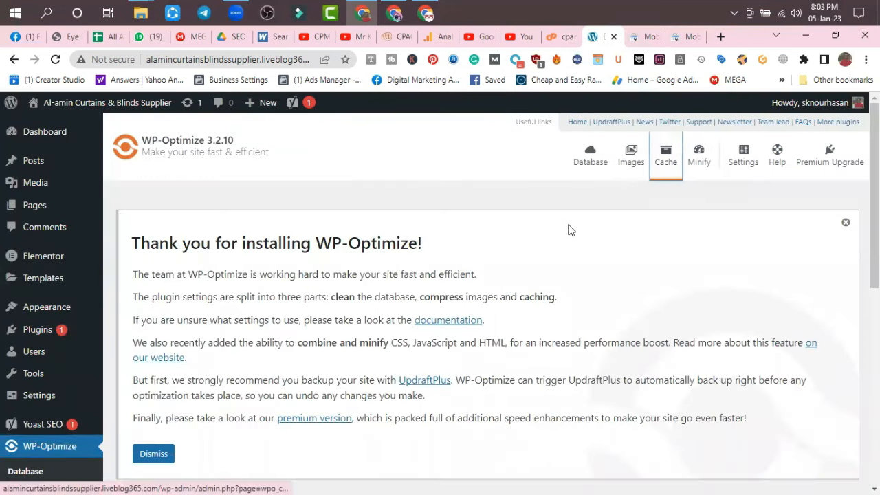
- Enable page caching in WP-Optimize's cache settings
scroll(246, 145, down, 2)
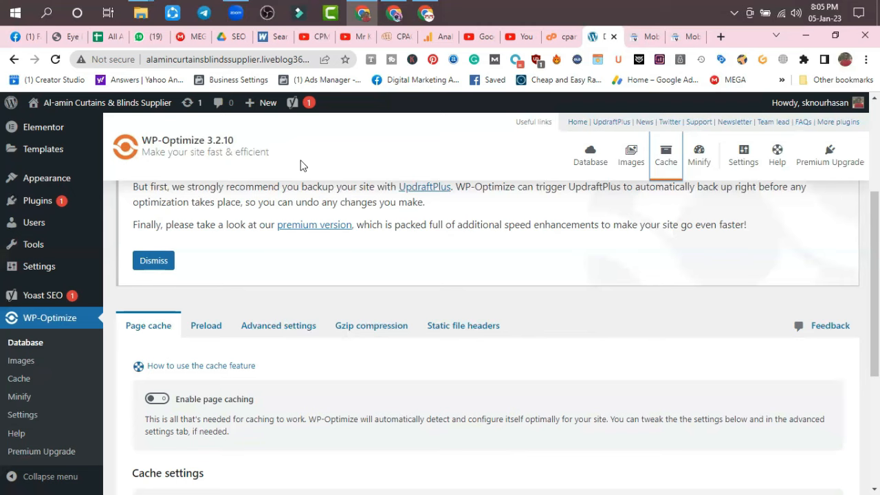
scroll(670, 170, down, 1)
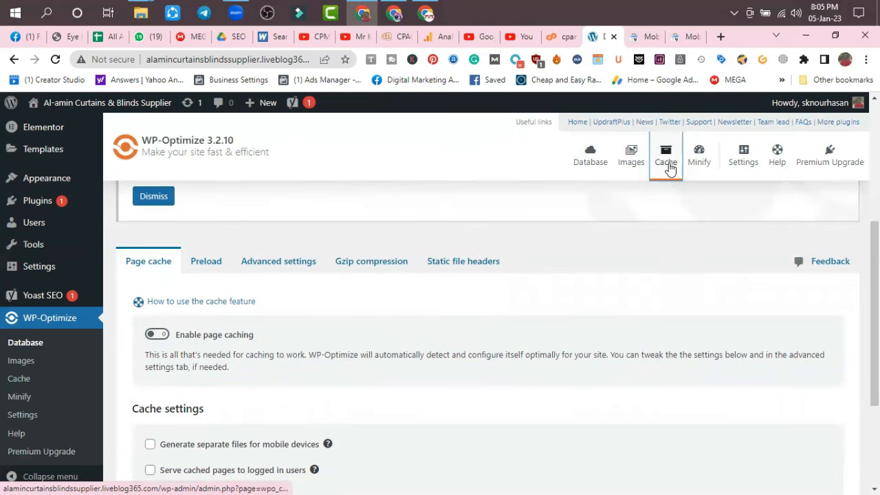
click(158, 335)
scroll(248, 334, down, 2)
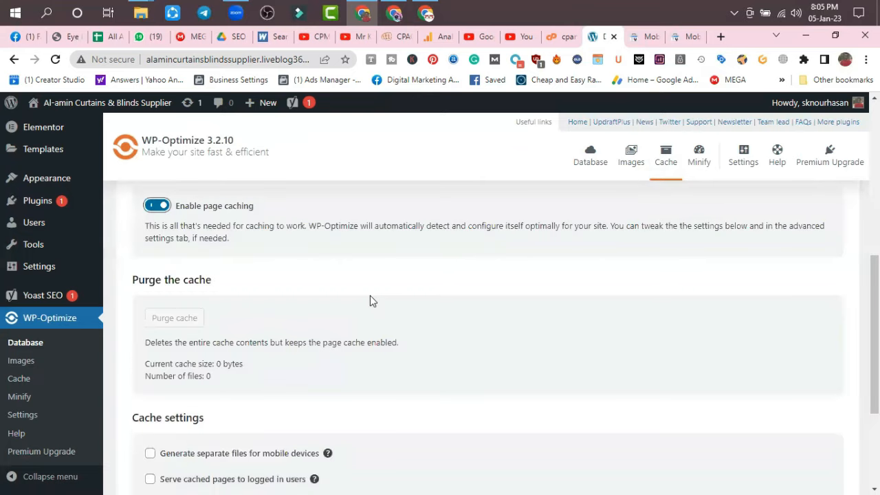
- Go through the cache purge and cache lifespan options and save the page cache settings
scroll(370, 301, down, 1)
scroll(191, 353, up, 1)
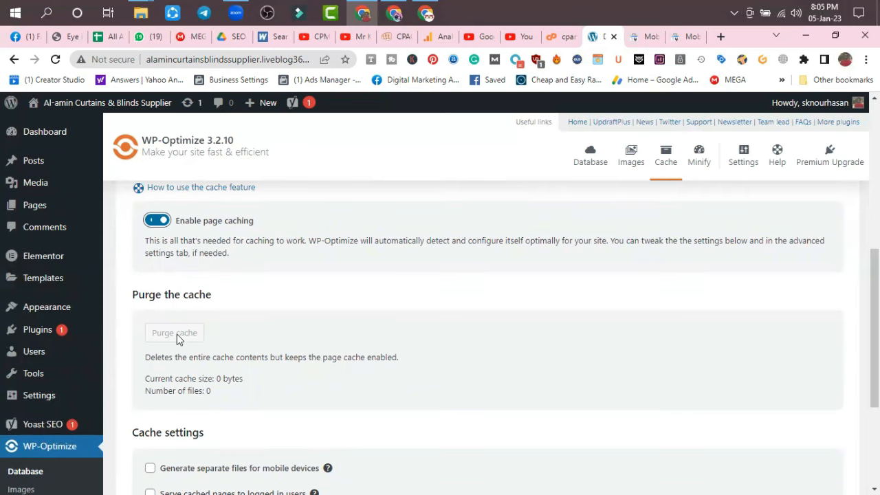
scroll(184, 337, down, 1)
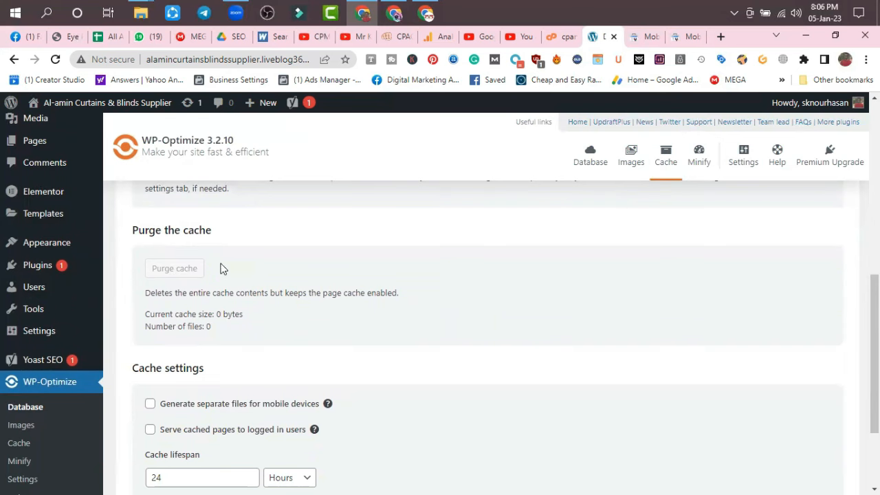
scroll(224, 268, down, 2)
scroll(217, 267, up, 2)
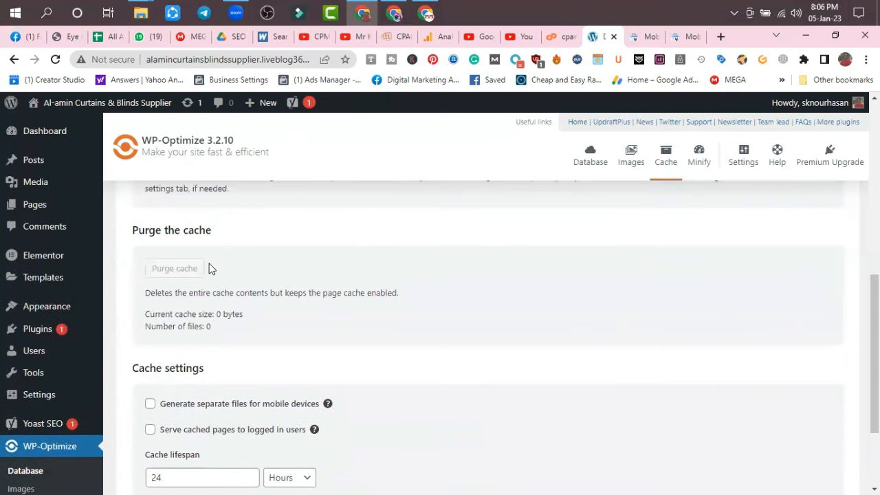
scroll(172, 268, down, 2)
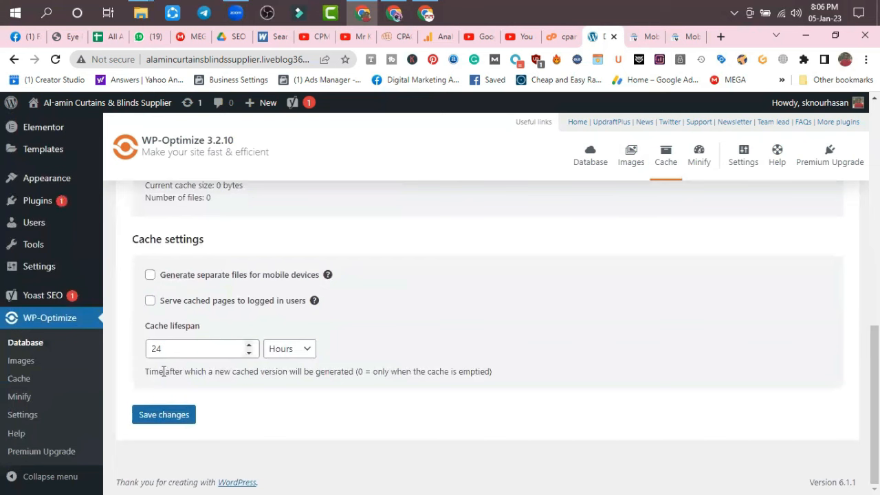
click(160, 416)
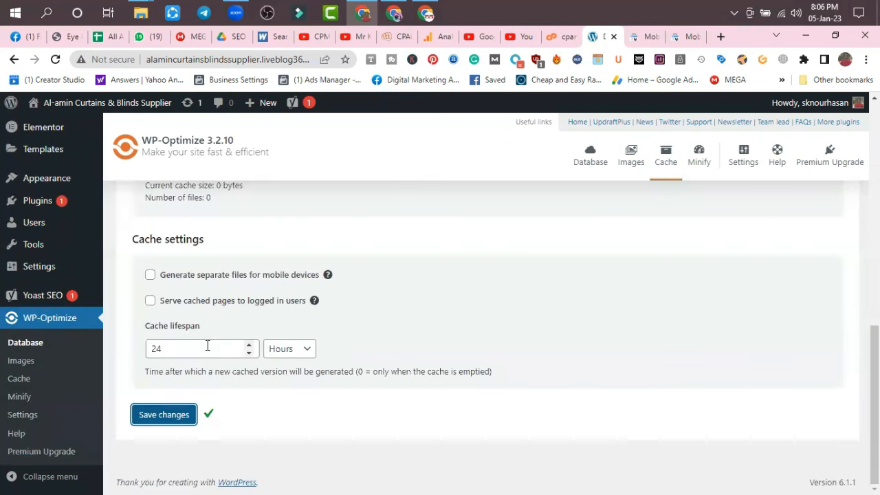
- Enable Minify in WP-Optimize for the site's HTML, JavaScript and CSS
click(699, 157)
scroll(465, 301, down, 7)
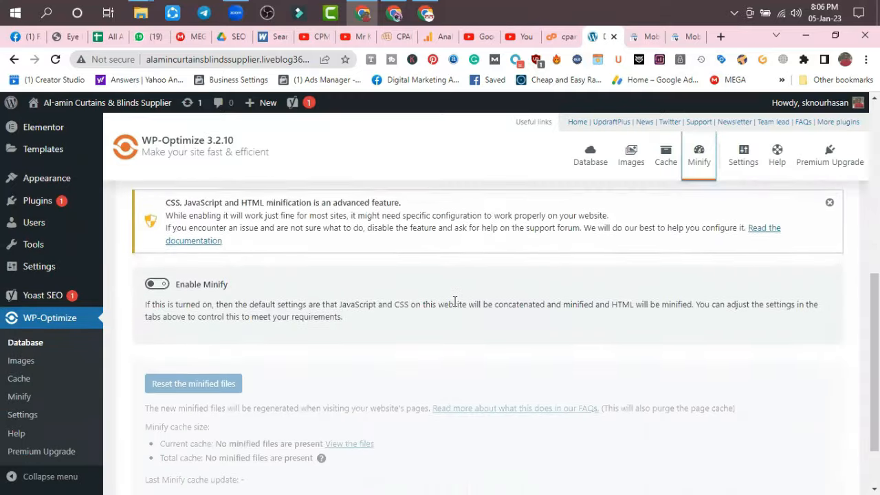
click(157, 210)
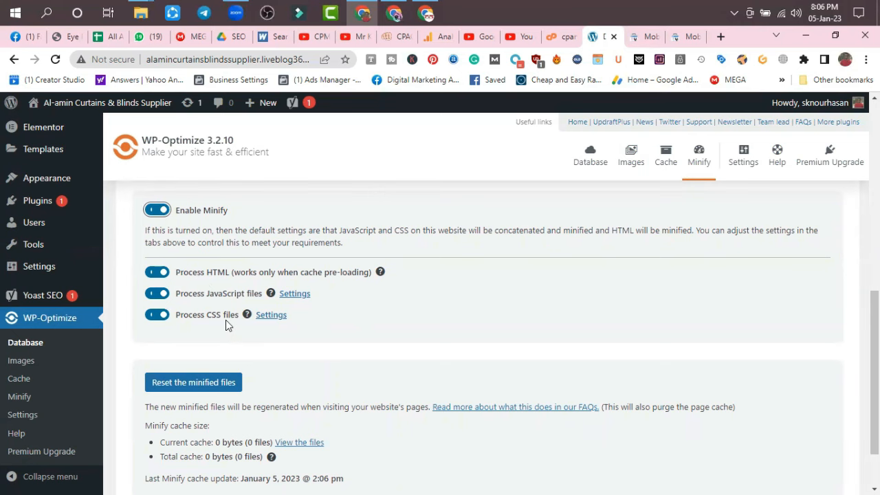
- Reset the minified files so they are regenerated when the site's pages are visited
scroll(215, 338, down, 1)
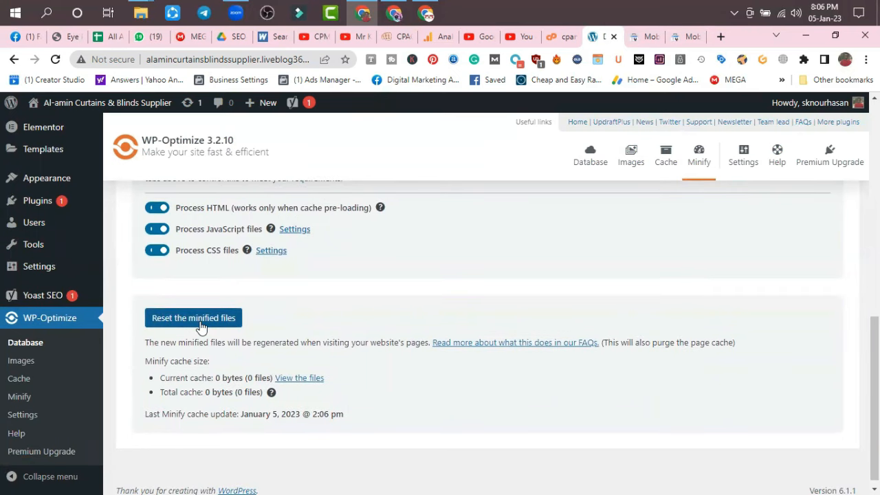
click(201, 324)
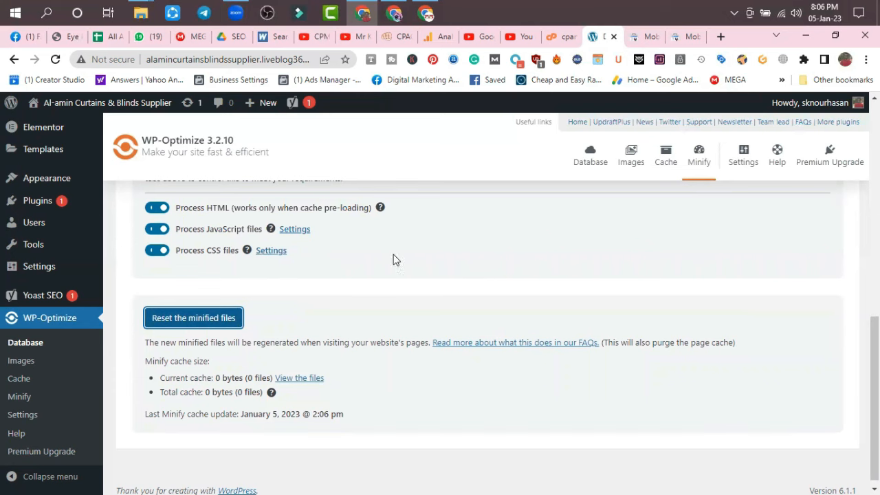
scroll(316, 298, down, 1)
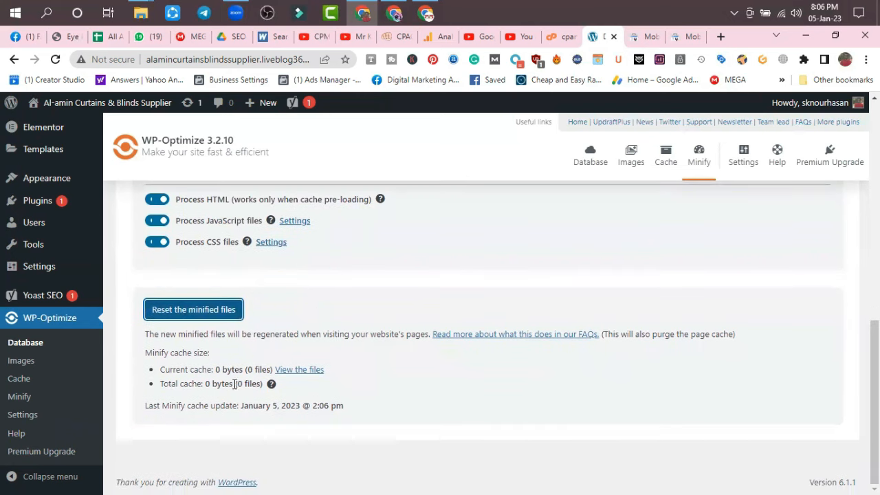
click(197, 311)
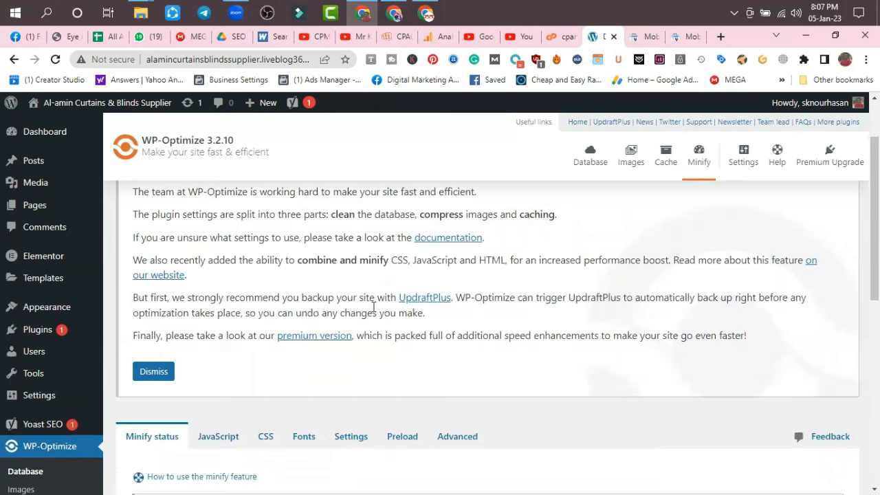
- Go through WP-Optimize's general, trackback/comment and export/import settings and save the plugin settings
click(744, 164)
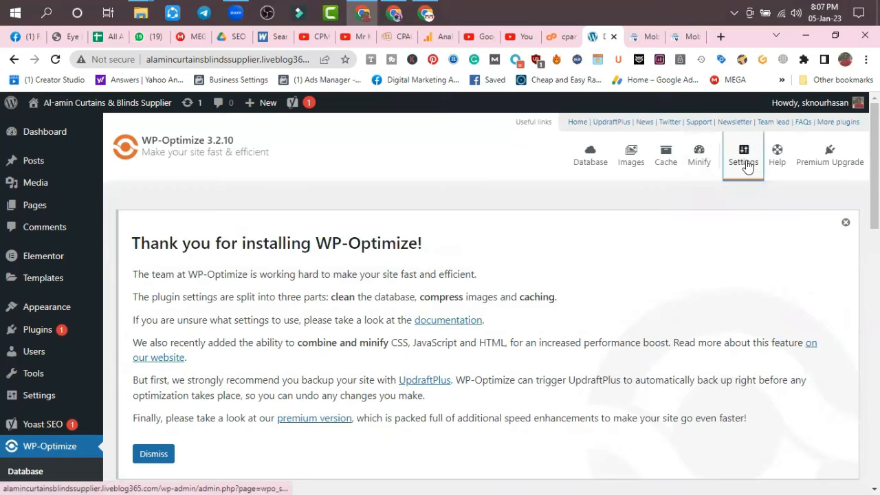
scroll(281, 275, down, 5)
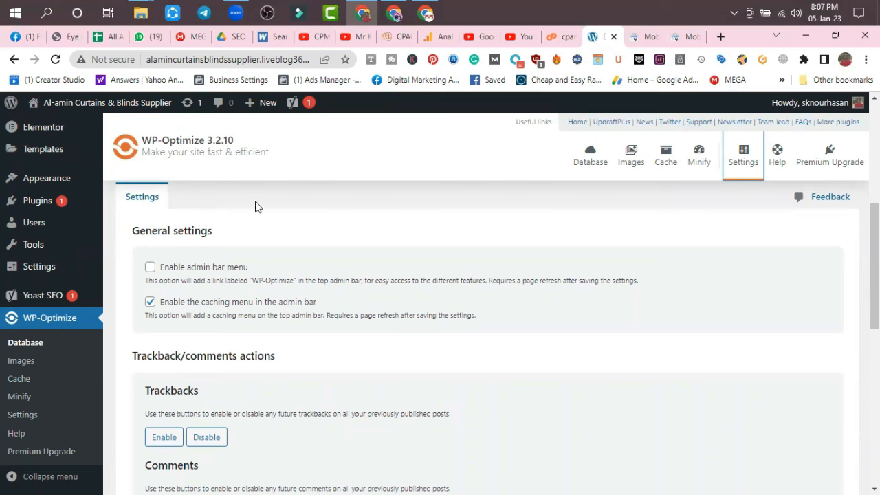
scroll(213, 390, down, 10)
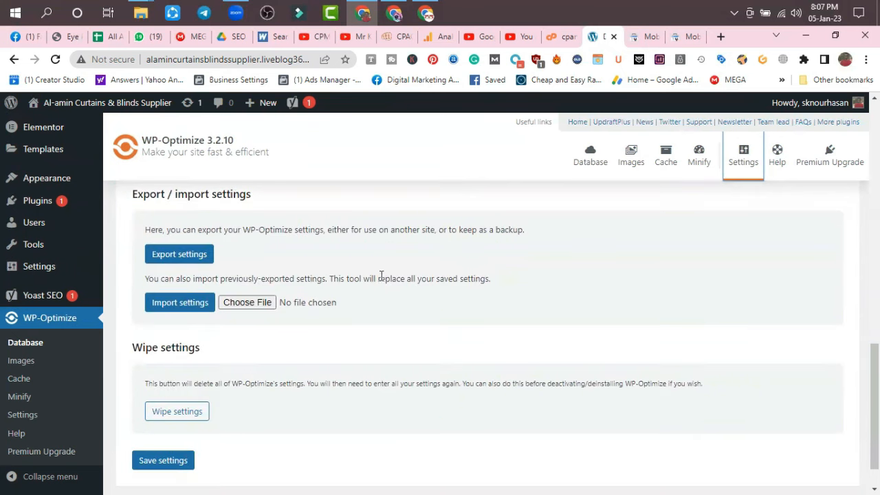
click(170, 461)
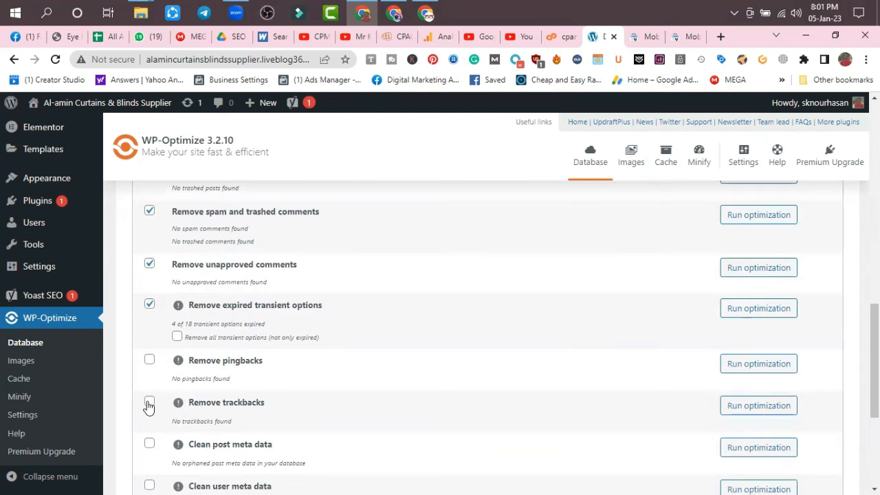
- Include removing trackbacks and pingbacks and cleaning post, user and comment meta data and orphaned relationship data in the database optimizations
click(149, 403)
click(150, 360)
scroll(165, 364, down, 1)
scroll(169, 371, down, 1)
click(150, 379)
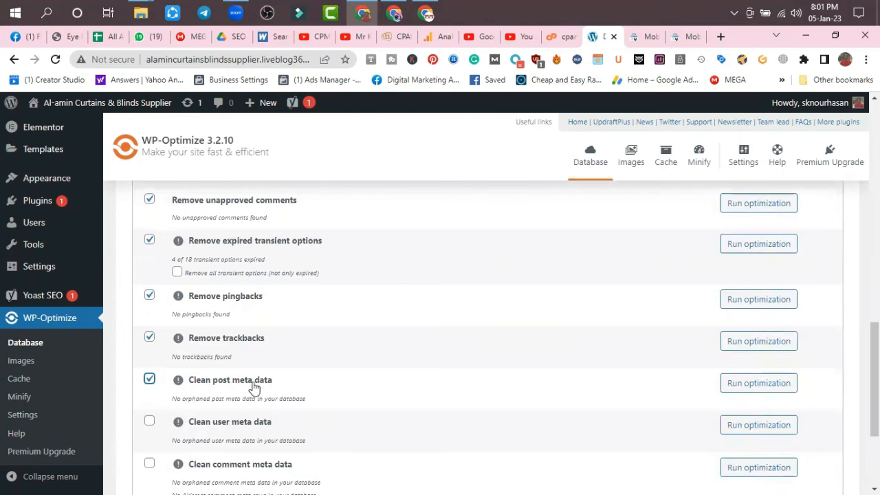
scroll(272, 387, down, 2)
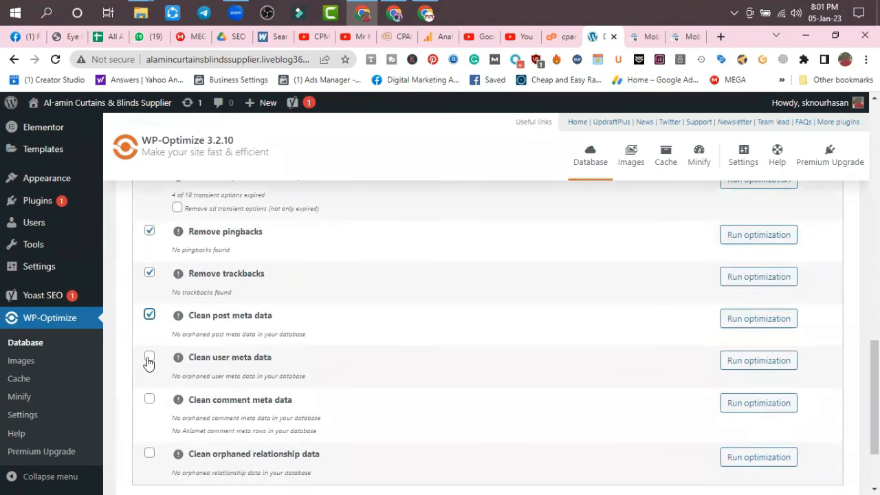
click(149, 359)
scroll(220, 358, down, 2)
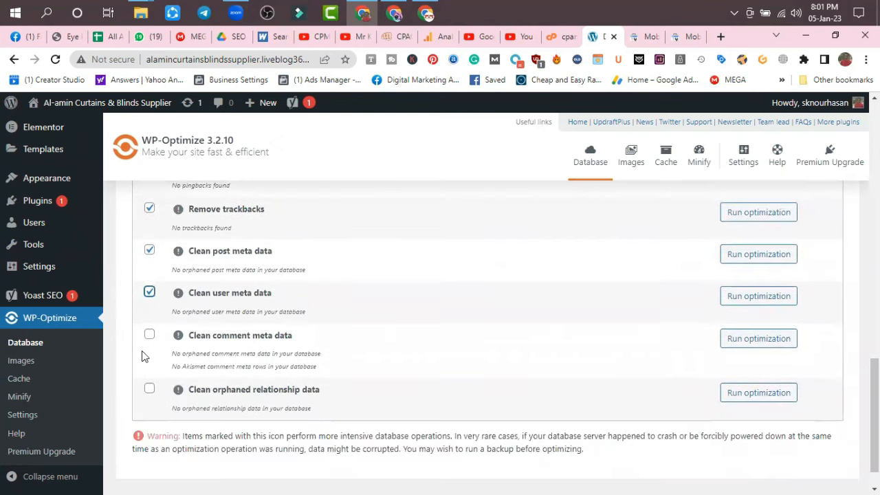
click(150, 335)
click(151, 390)
- Exclude "Clean post meta data", run all selected database optimizations and look over the optimization list
scroll(152, 383, up, 4)
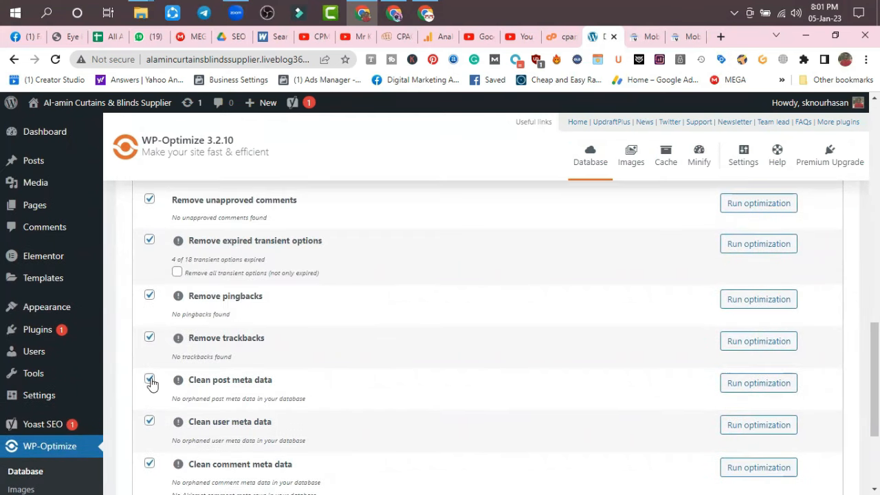
click(150, 381)
scroll(387, 361, up, 8)
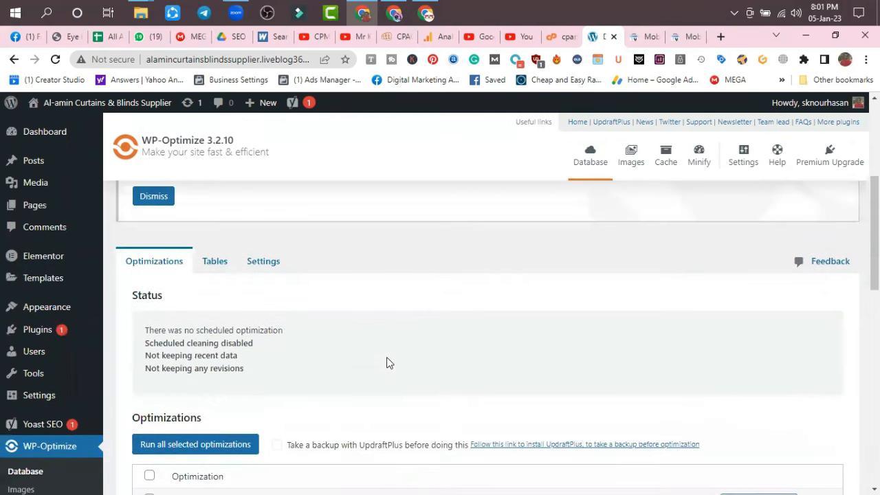
scroll(387, 363, down, 5)
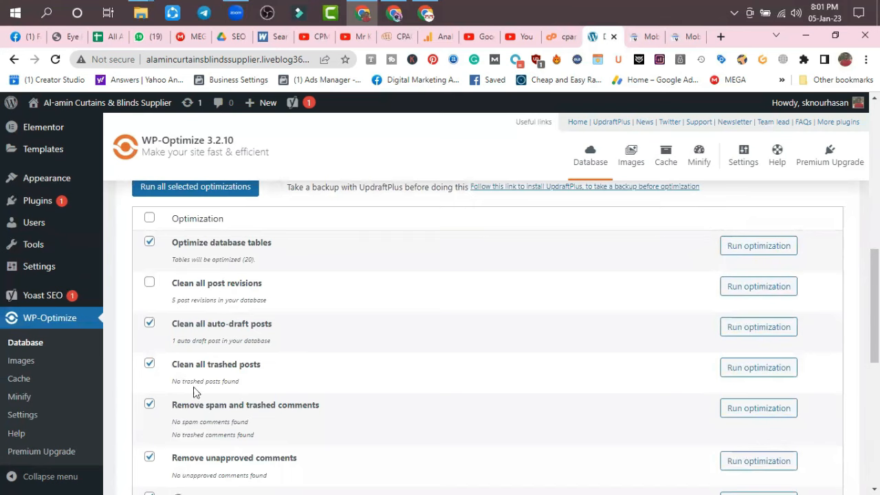
scroll(199, 364, up, 2)
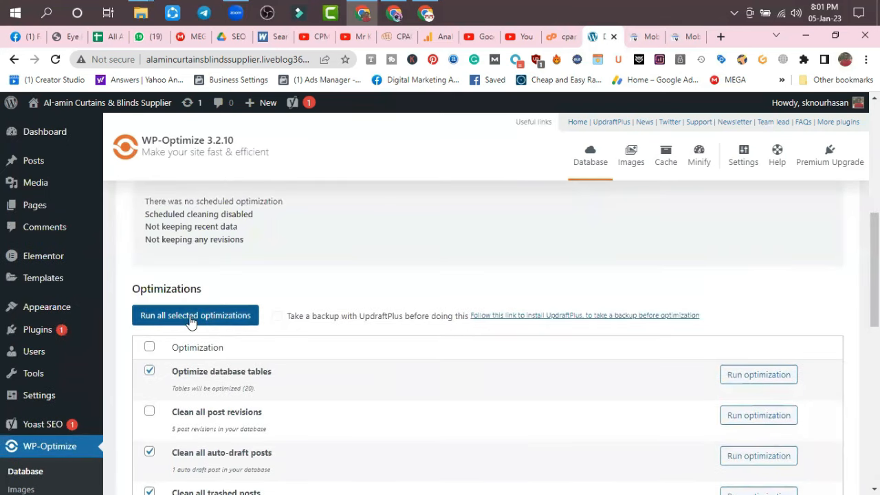
click(191, 317)
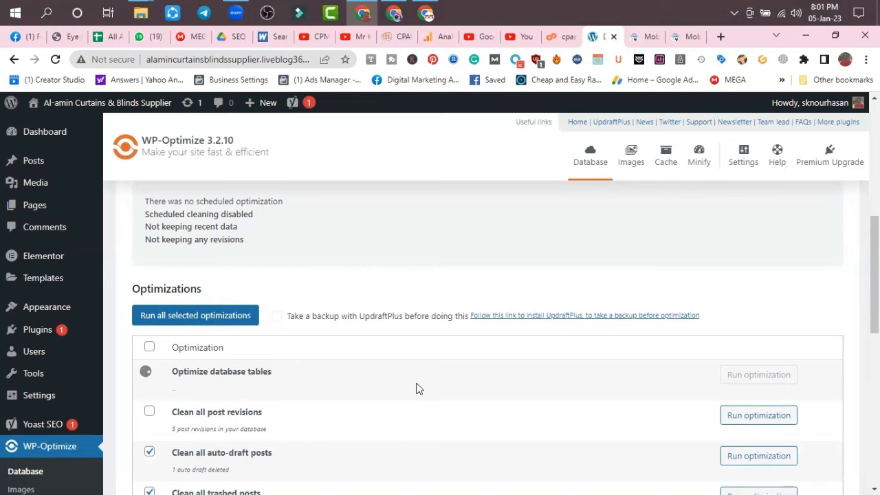
scroll(416, 389, down, 5)
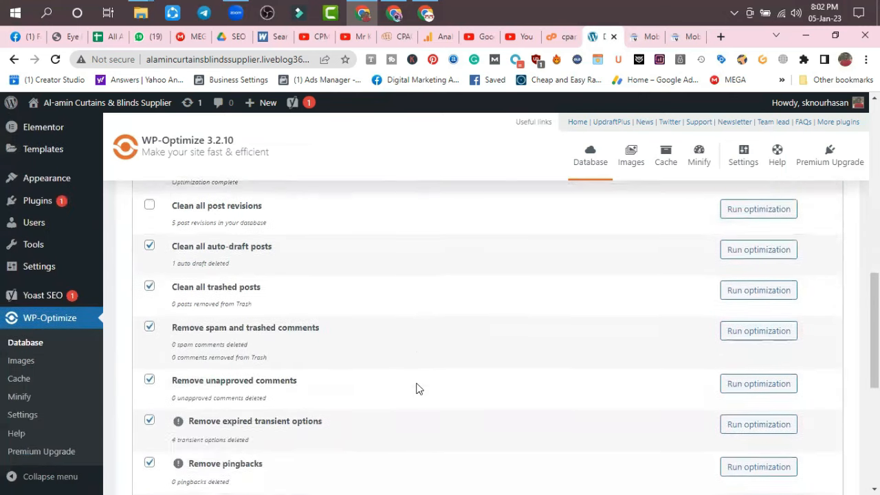
scroll(416, 389, down, 2)
scroll(417, 389, up, 7)
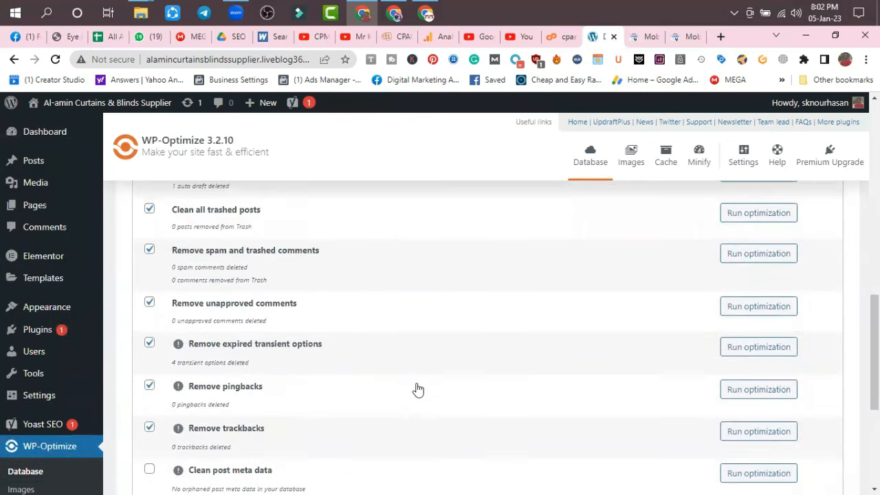
scroll(418, 389, up, 2)
scroll(203, 451, down, 1)
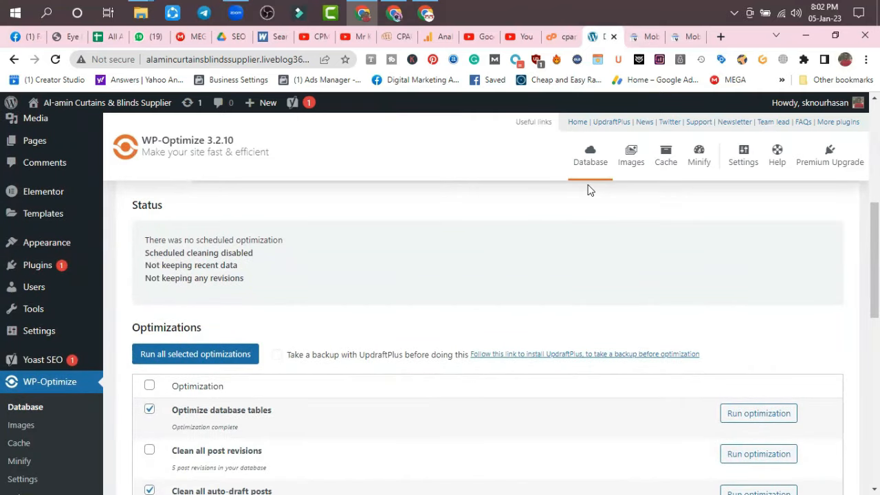
- Turn on automatic compression of newly-added images in WP-Optimize's image settings
click(631, 164)
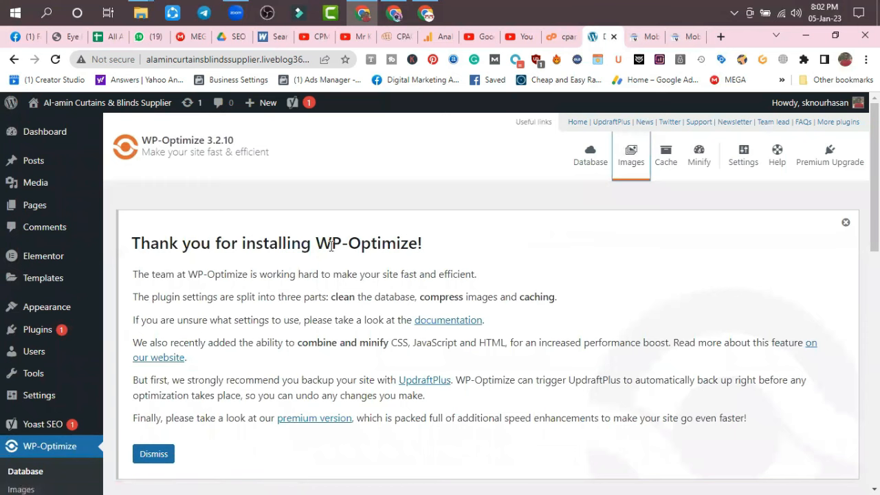
scroll(204, 262, down, 5)
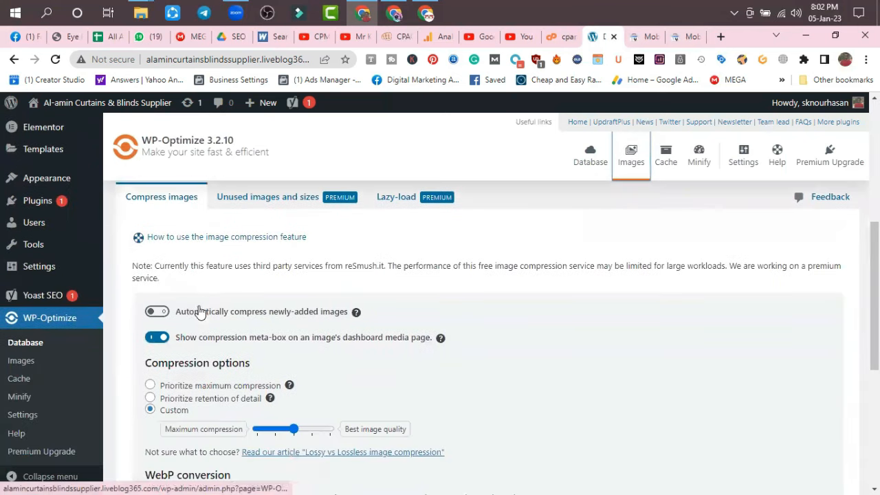
click(157, 311)
scroll(162, 313, down, 1)
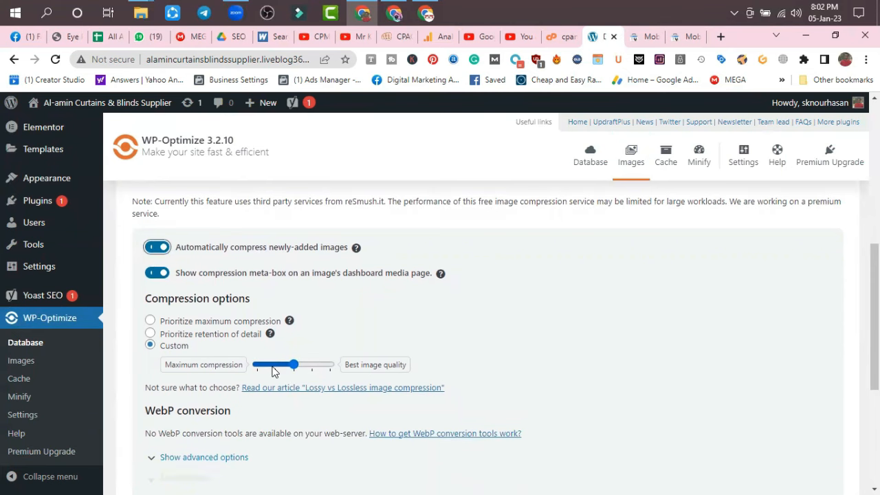
- Select all uncompressed images and compress them with the custom compression setting
scroll(275, 344, down, 3)
scroll(307, 346, down, 1)
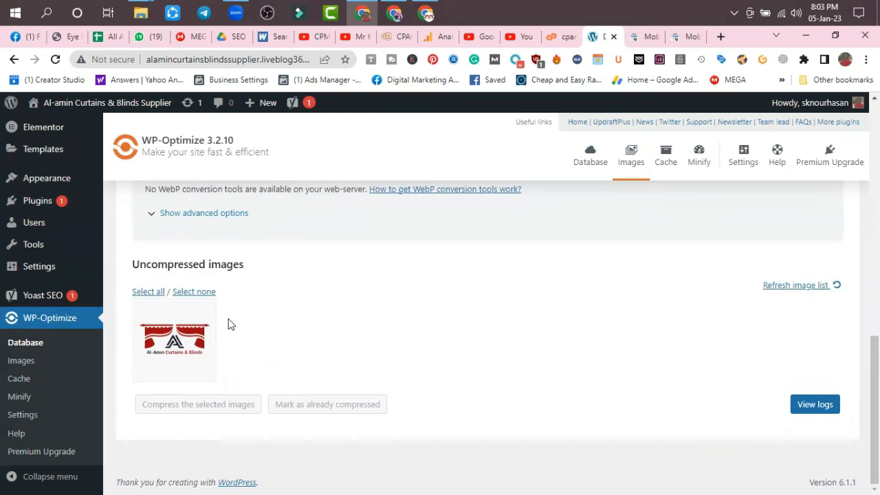
click(138, 292)
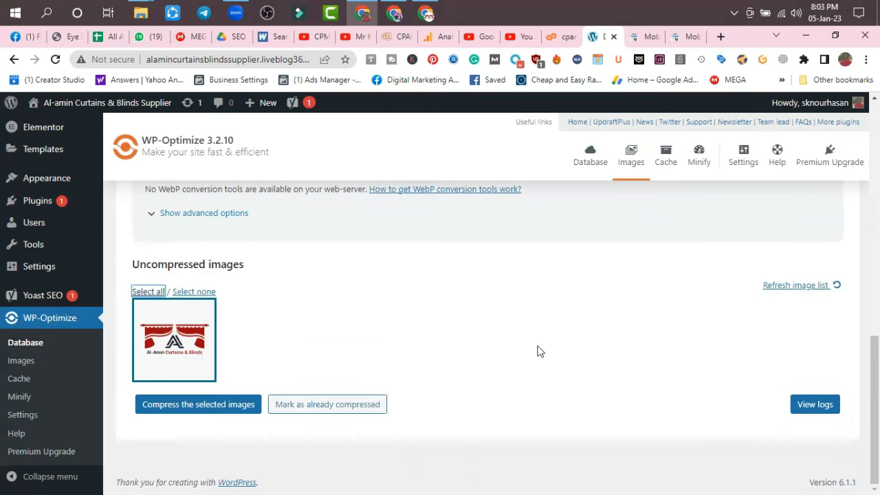
click(199, 412)
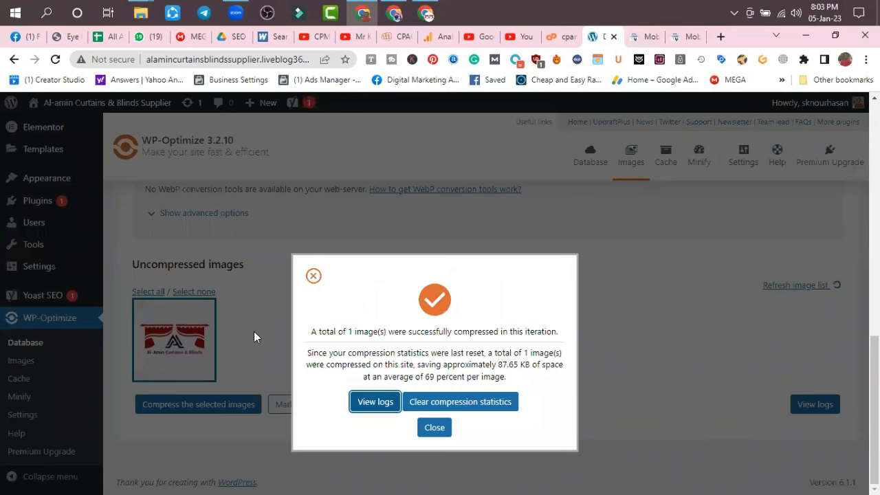
- Enable page caching in WP-Optimize's cache settings
scroll(597, 260, up, 5)
click(666, 155)
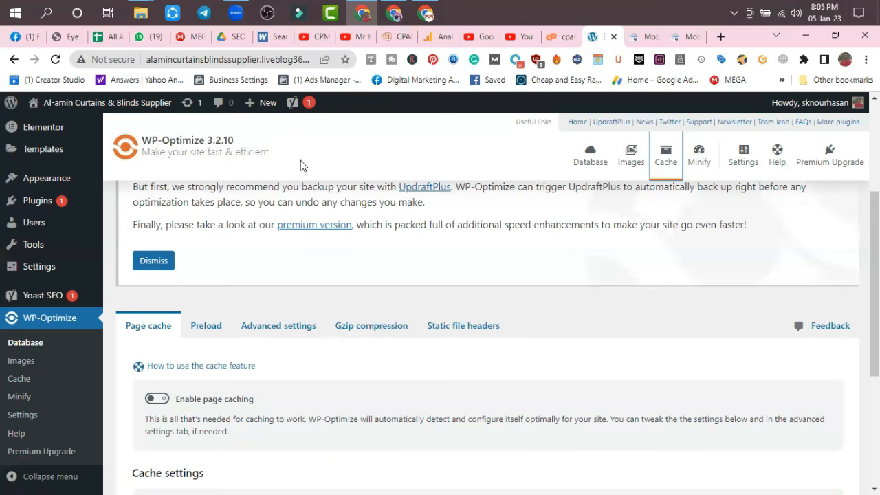
scroll(299, 165, down, 1)
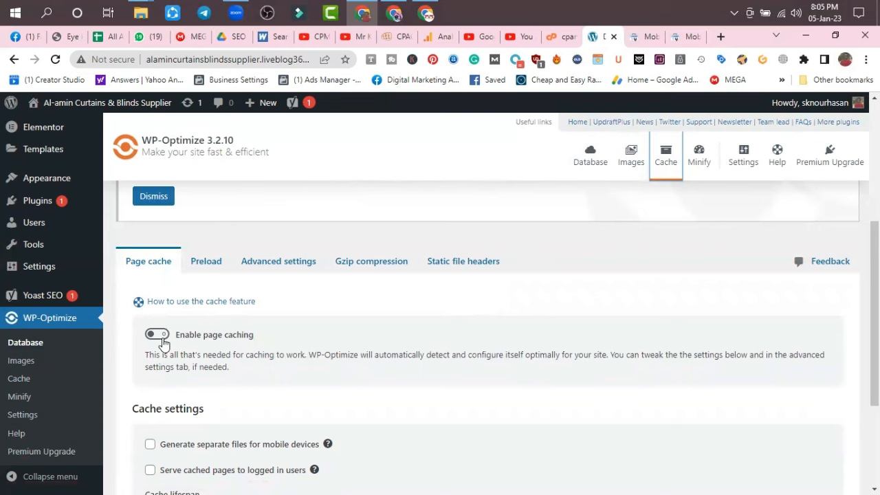
click(156, 335)
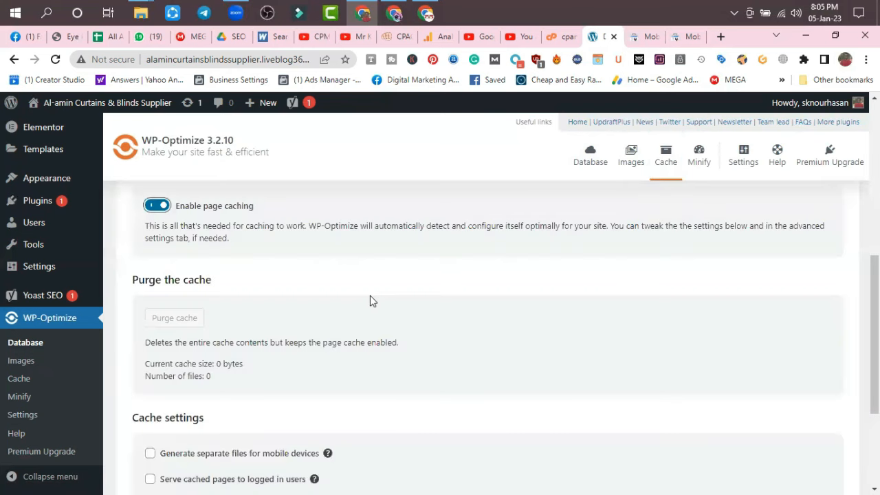
- Look over the cache purge, mobile, logged-in user and lifespan options and save WP-Optimize's cache settings
scroll(370, 298, down, 2)
scroll(177, 356, up, 3)
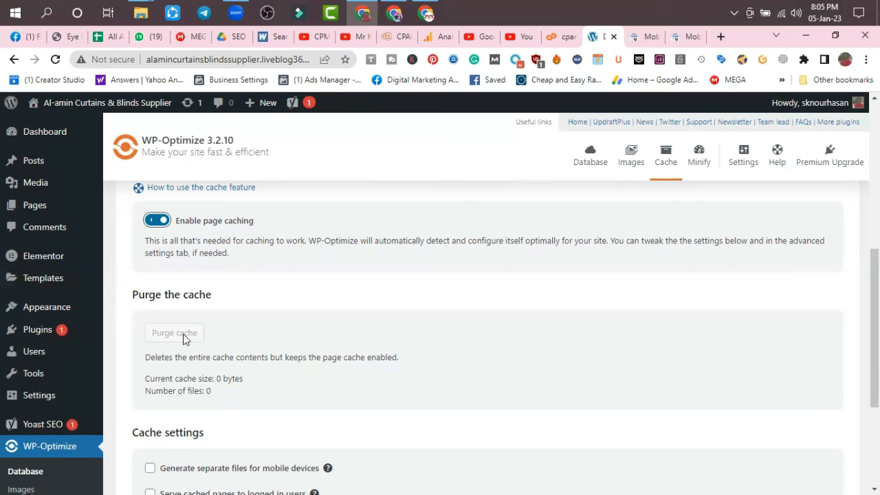
scroll(183, 339, down, 1)
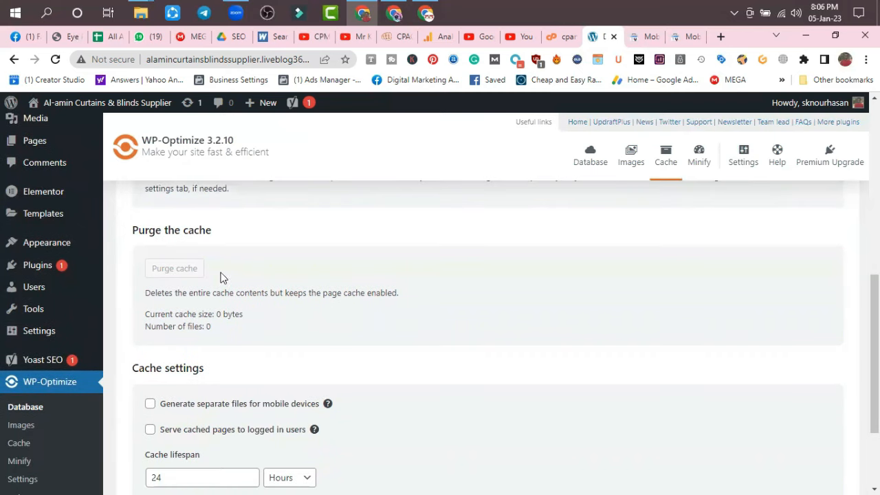
scroll(225, 264, down, 2)
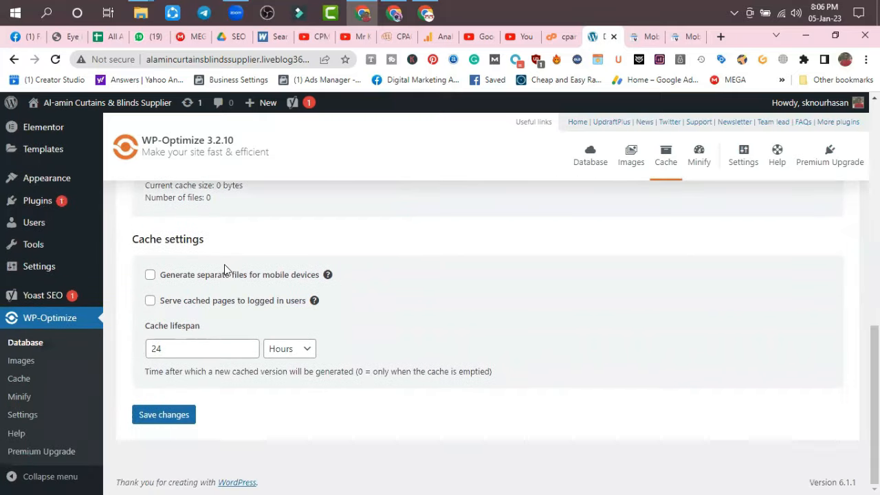
scroll(224, 264, up, 2)
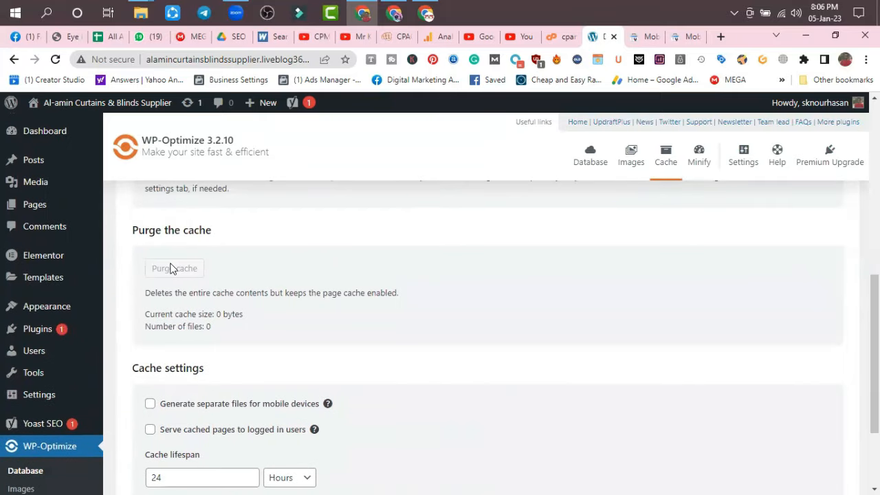
scroll(171, 267, down, 2)
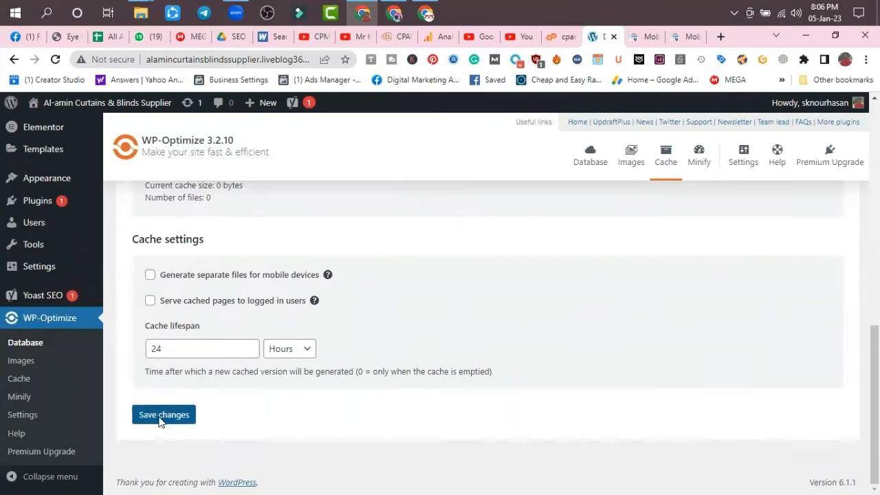
click(159, 418)
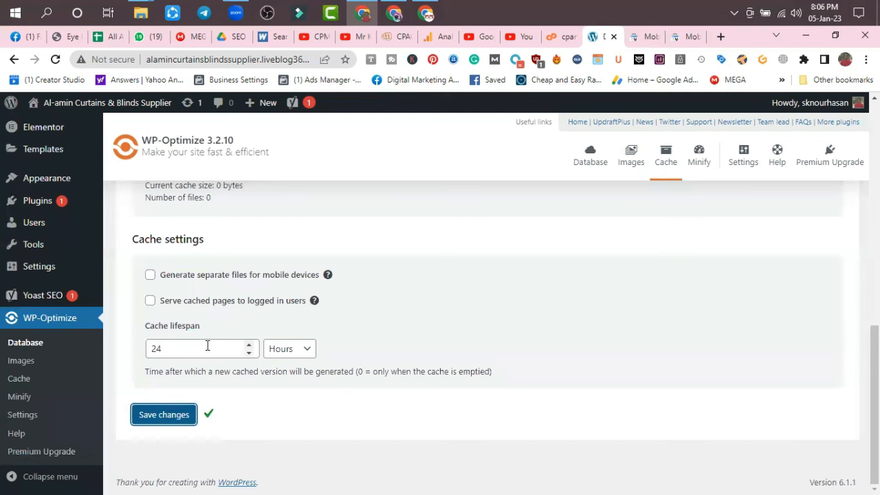
- Enable Minify in WP-Optimize for the site's HTML, JavaScript and CSS, and reset the minified files
click(703, 159)
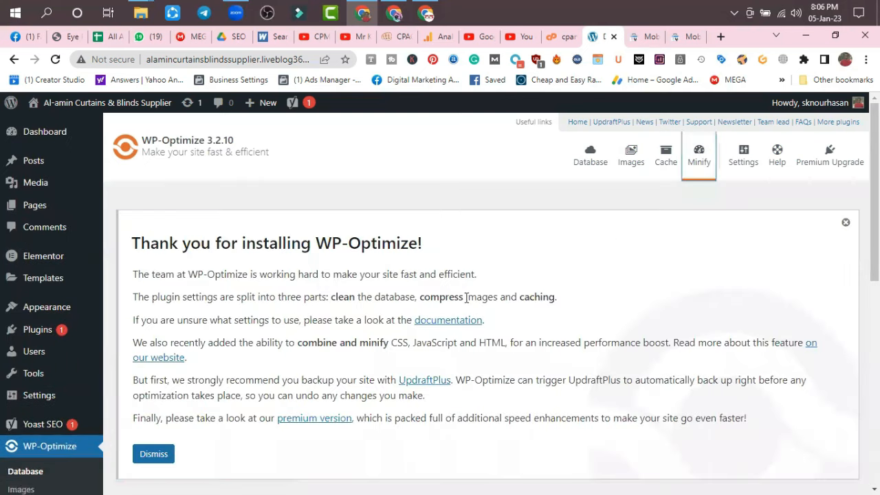
scroll(466, 299, down, 8)
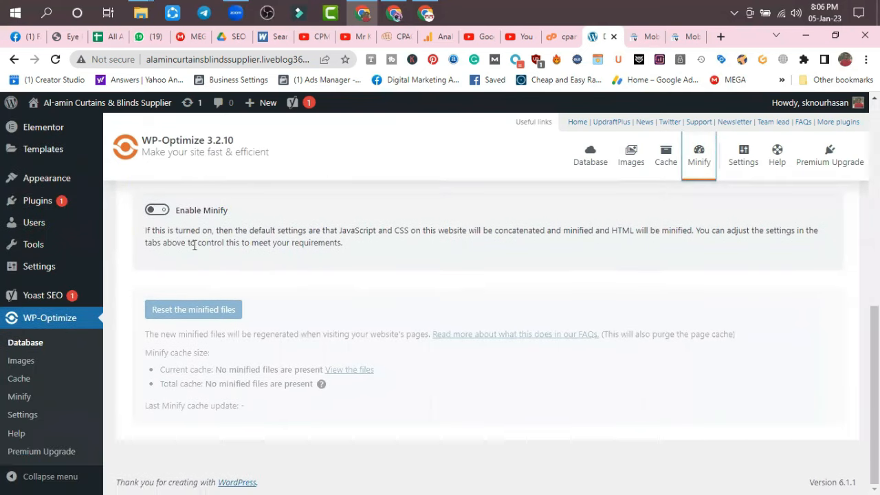
click(157, 210)
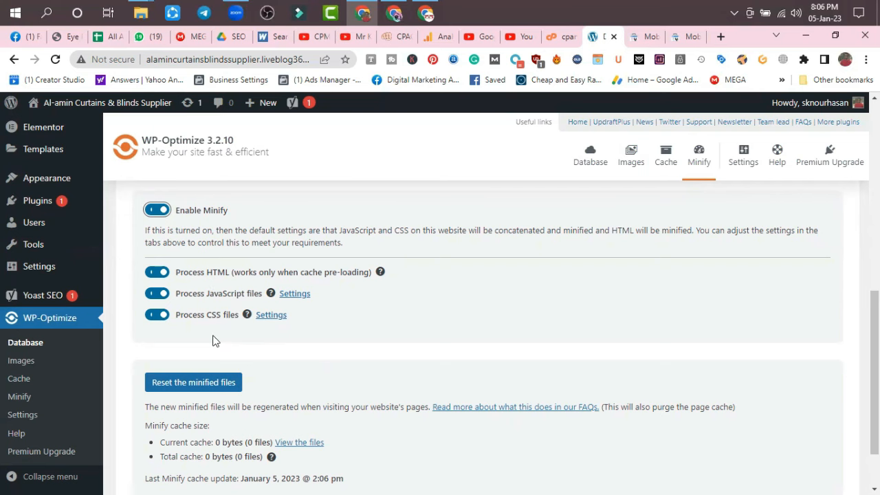
scroll(219, 334, down, 2)
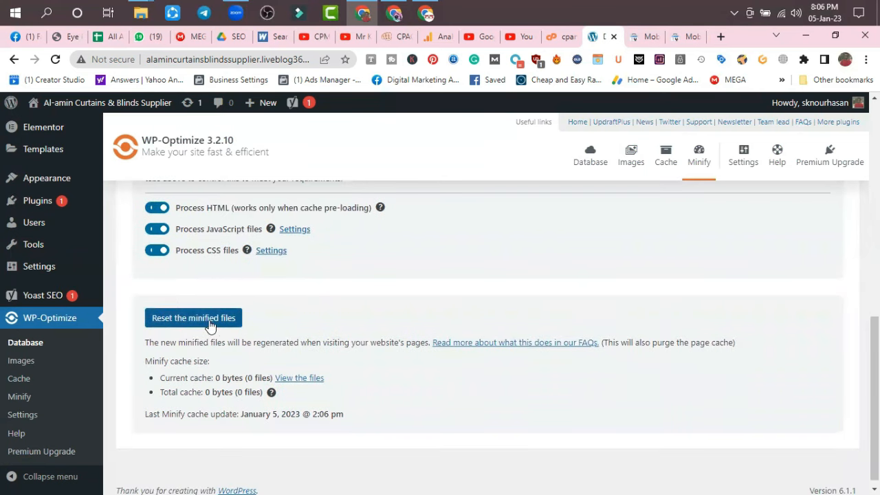
click(200, 321)
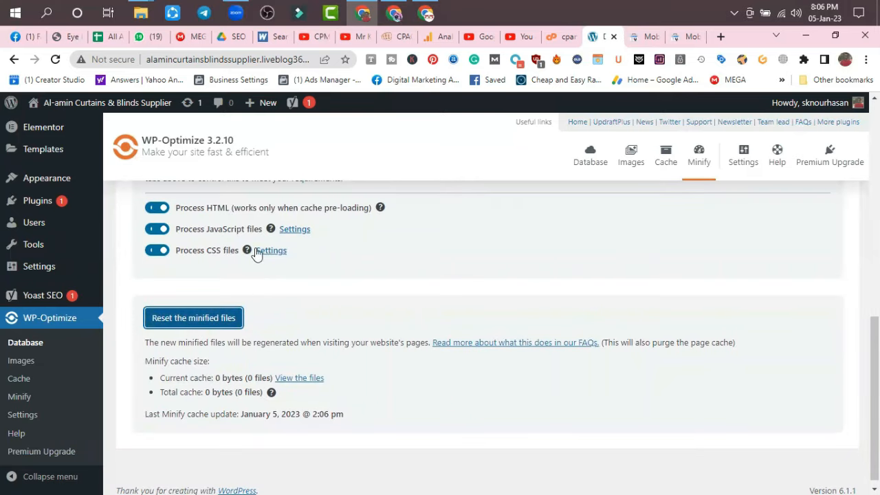
scroll(318, 304, down, 1)
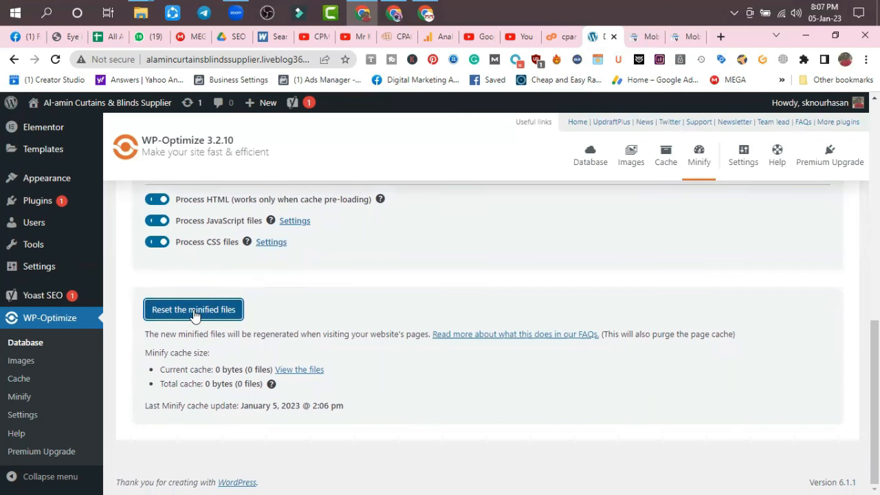
- Look through WP-Optimize's general settings and save them with the caching menu enabled in the admin bar
scroll(195, 313, up, 7)
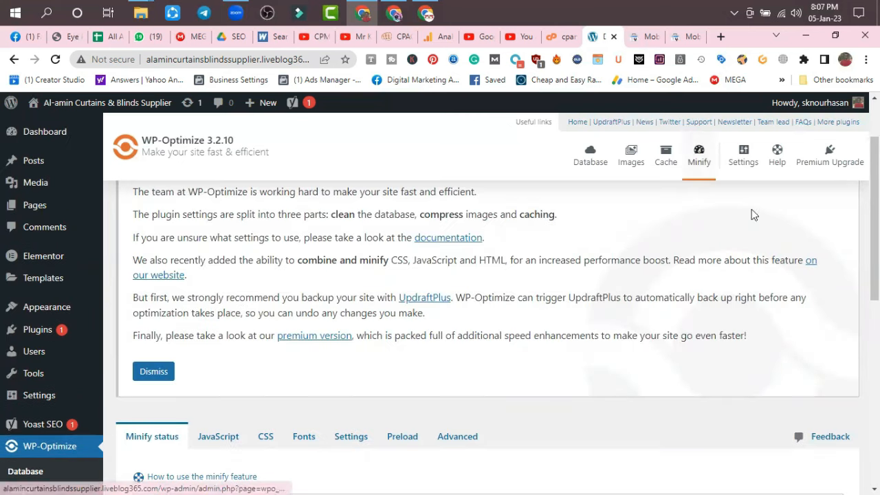
click(744, 157)
scroll(285, 310, down, 5)
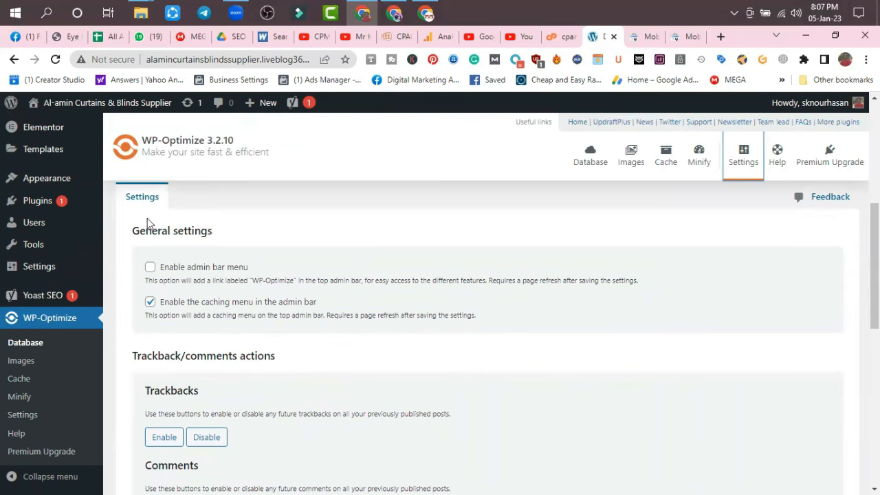
scroll(275, 372, down, 15)
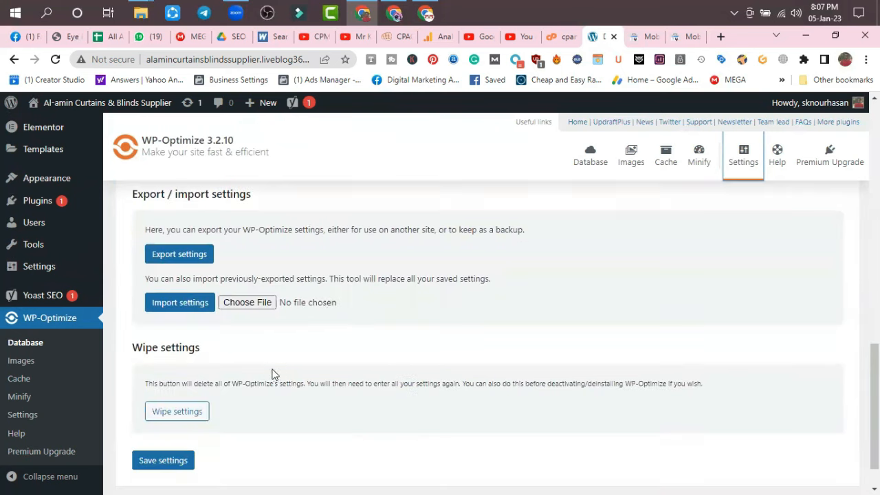
click(159, 466)
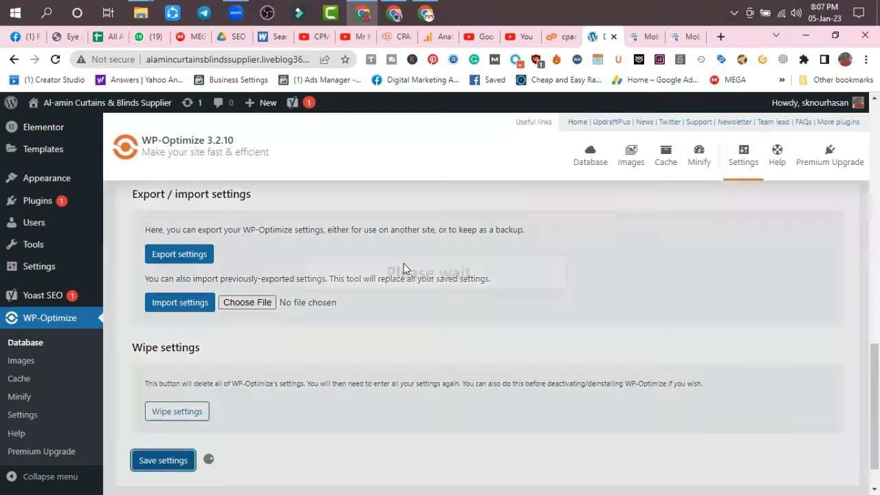